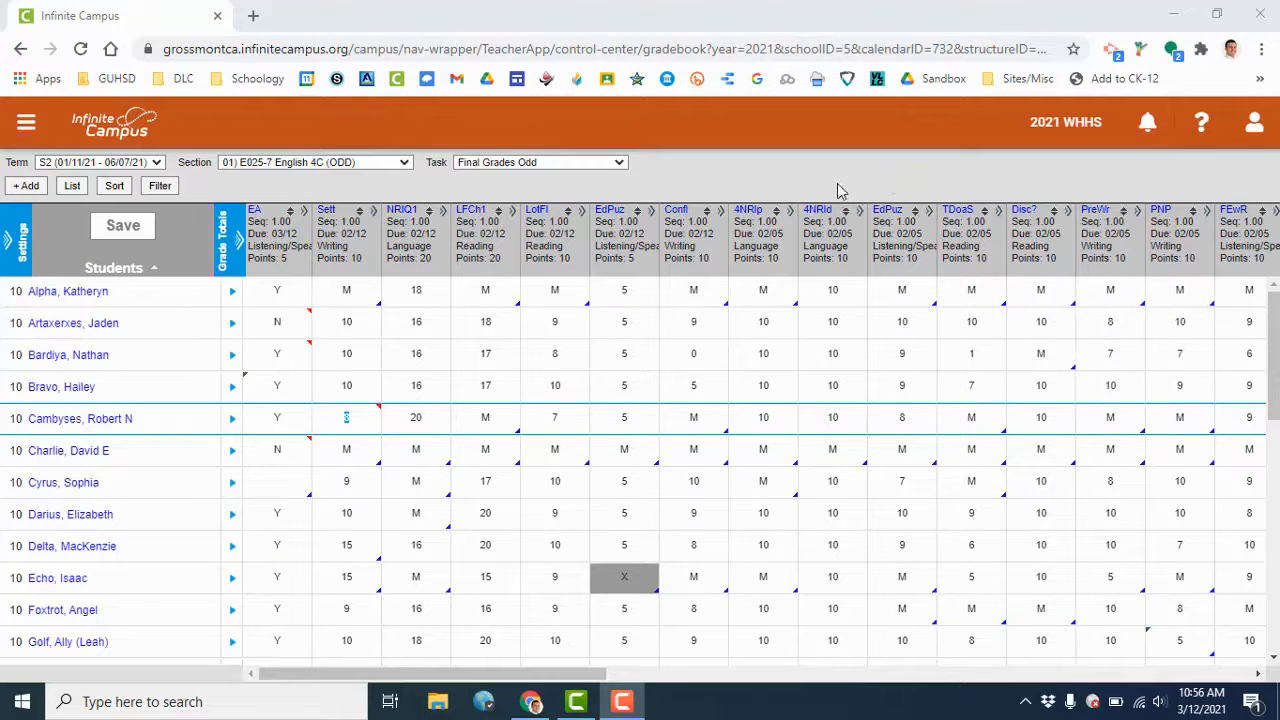
- Bring up the Instruction tools to show the reports available for the class
key("alt+Tab")
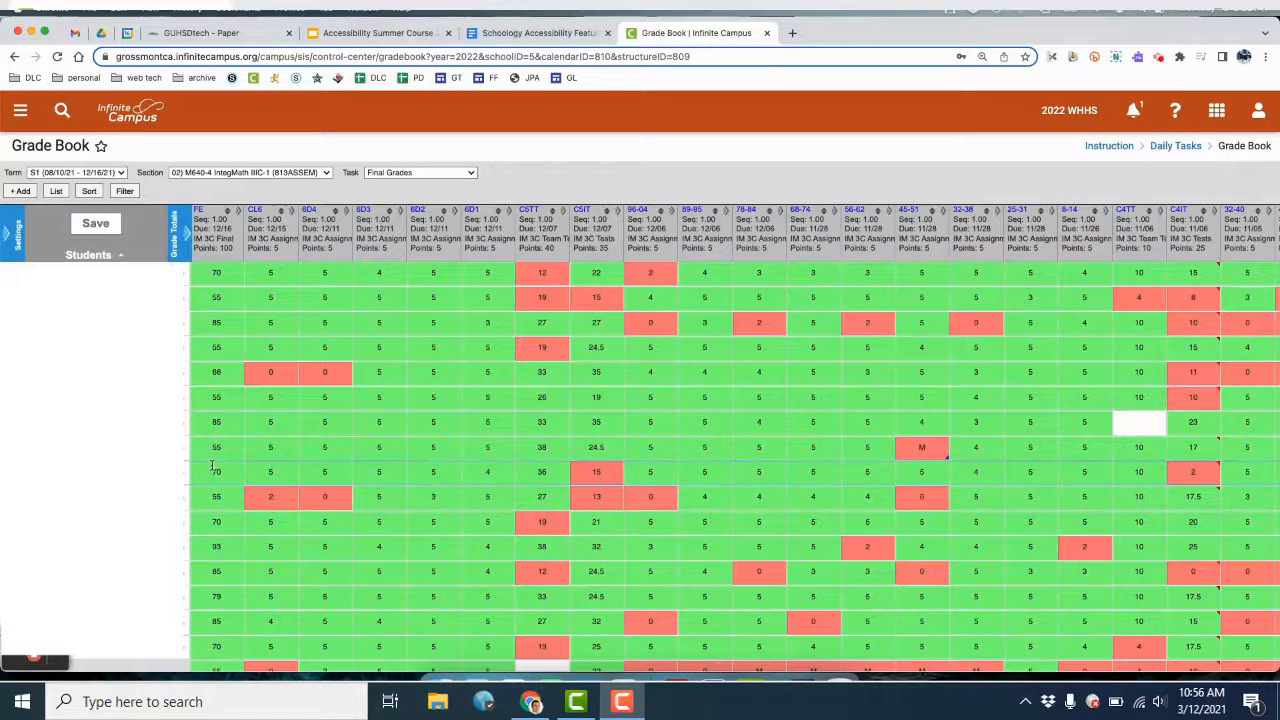
left_click(19, 112)
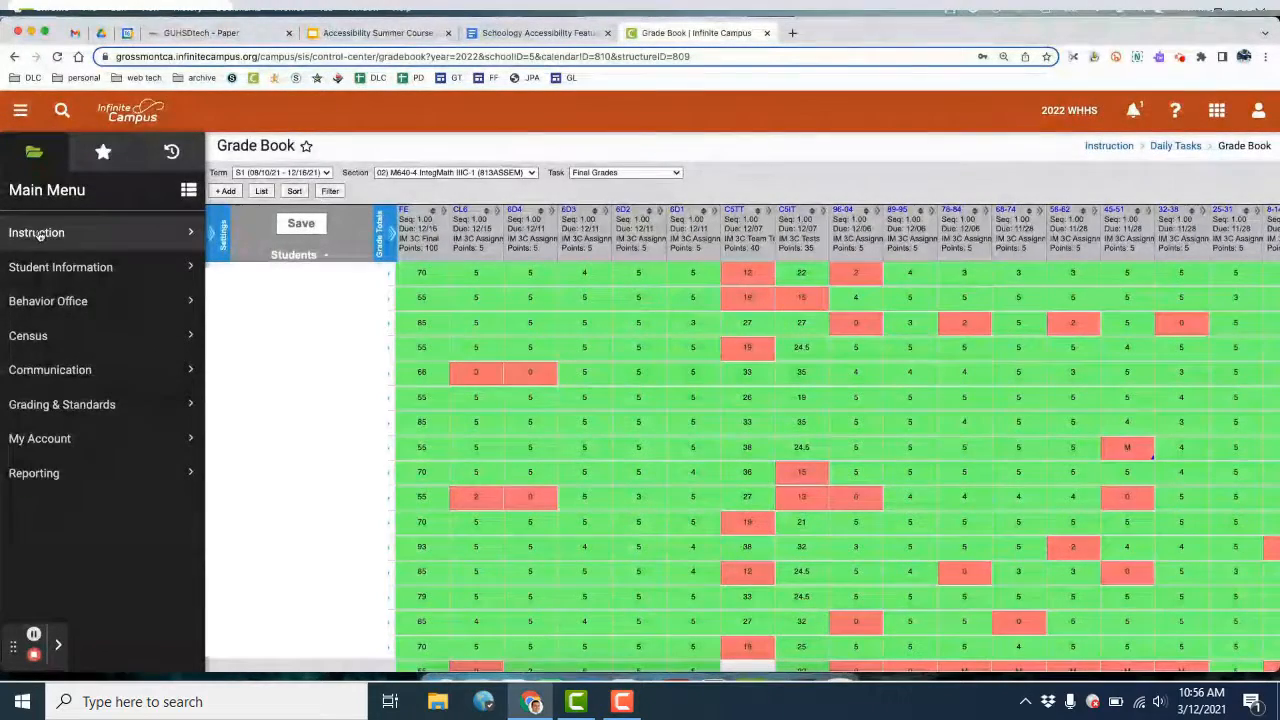
left_click(37, 233)
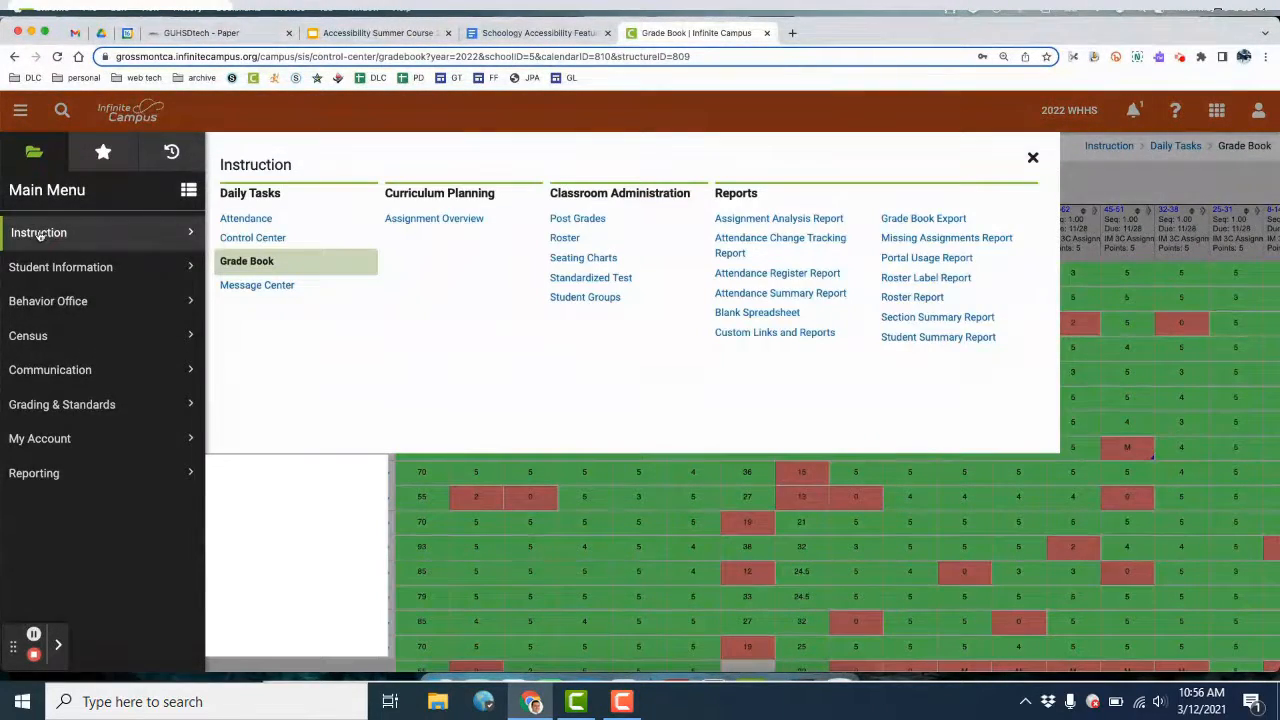
left_click(737, 198)
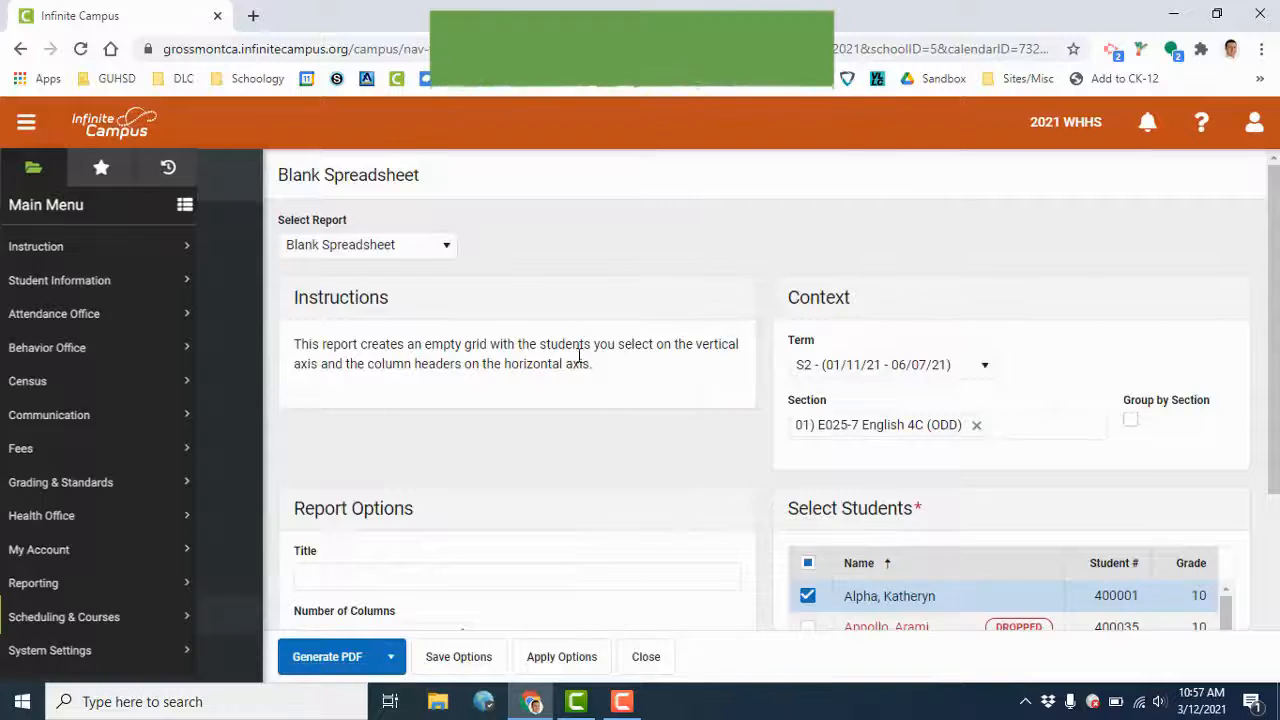
- Title the Blank Spreadsheet report "Week of March 8"
scroll(581, 350, "down", 1)
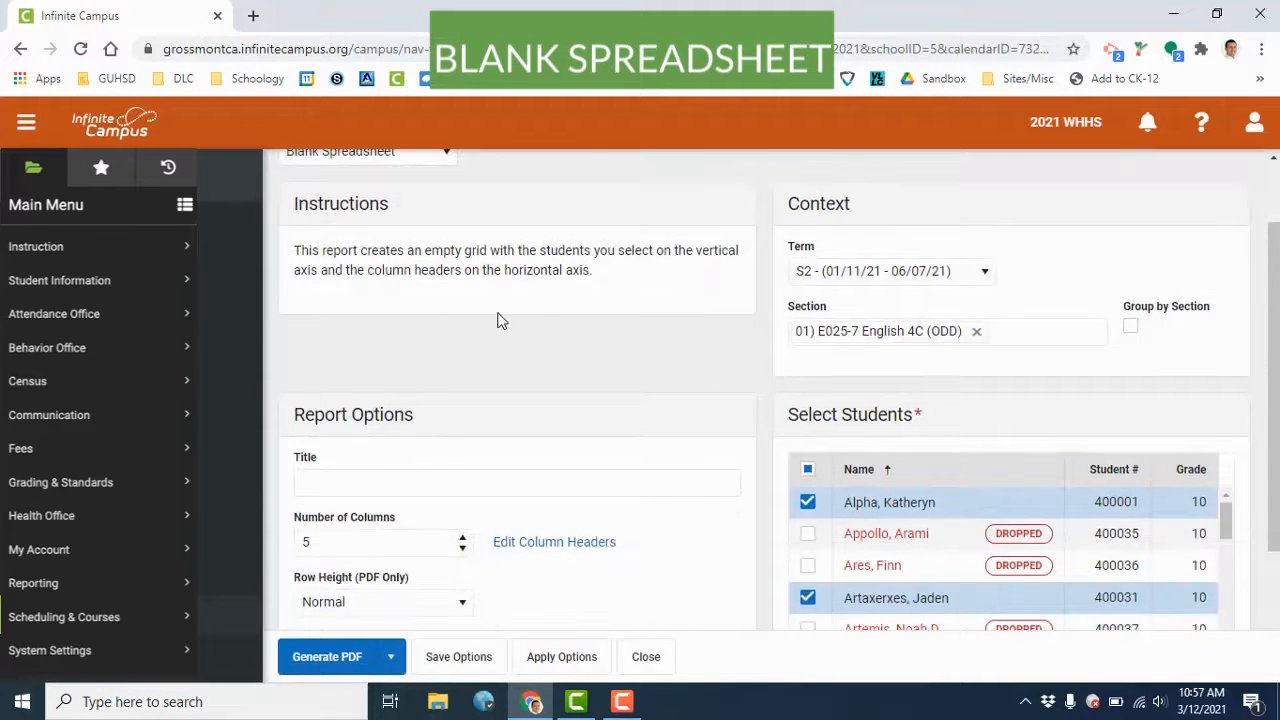
scroll(503, 322, "down", 1)
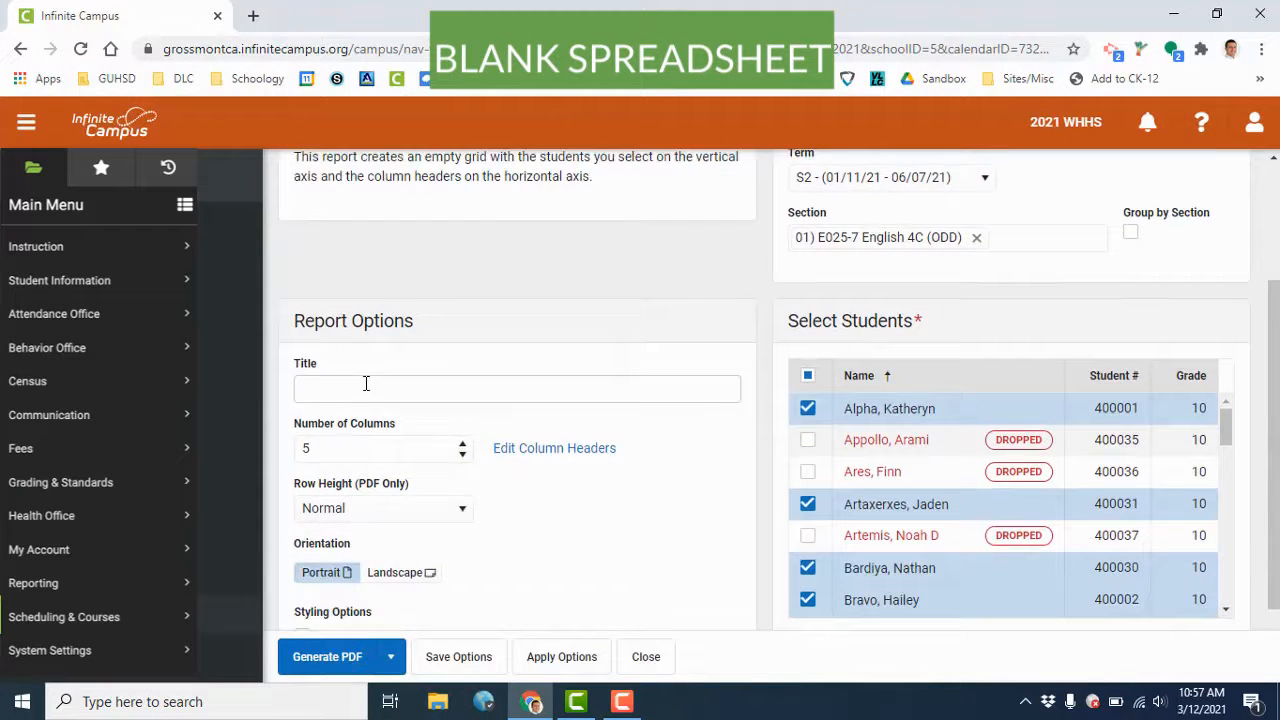
left_click(366, 387)
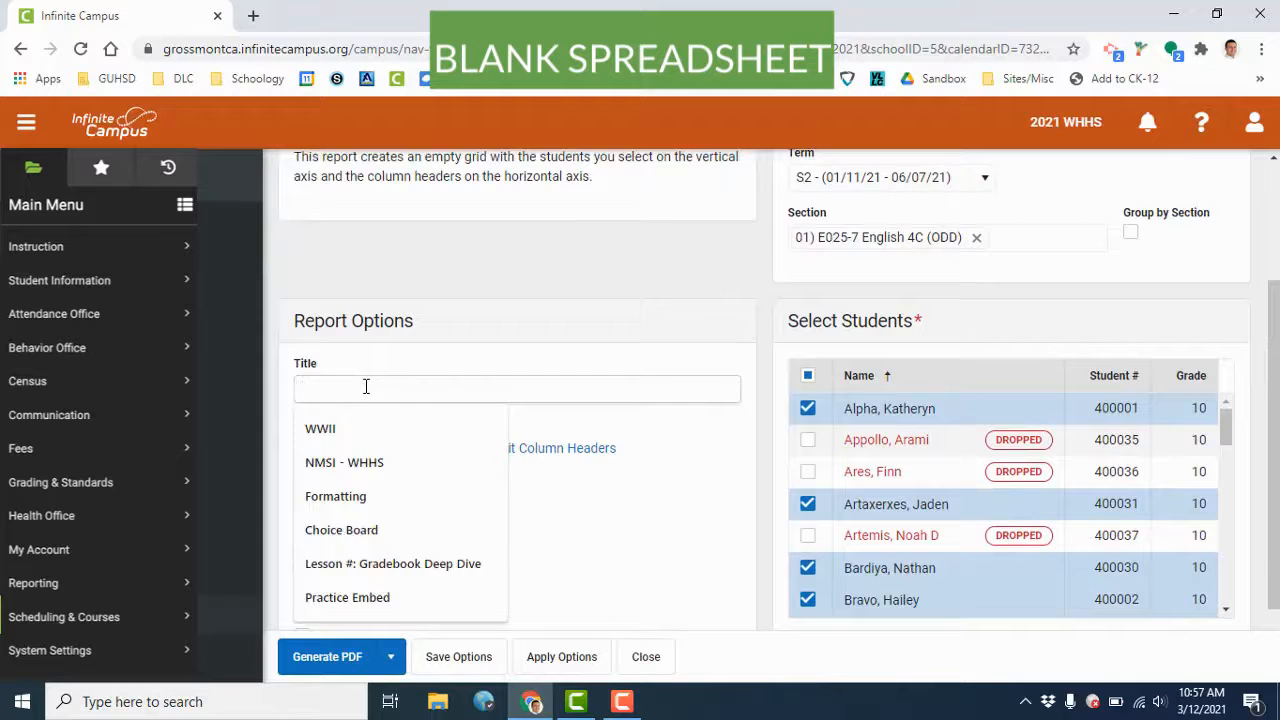
type("Wee")
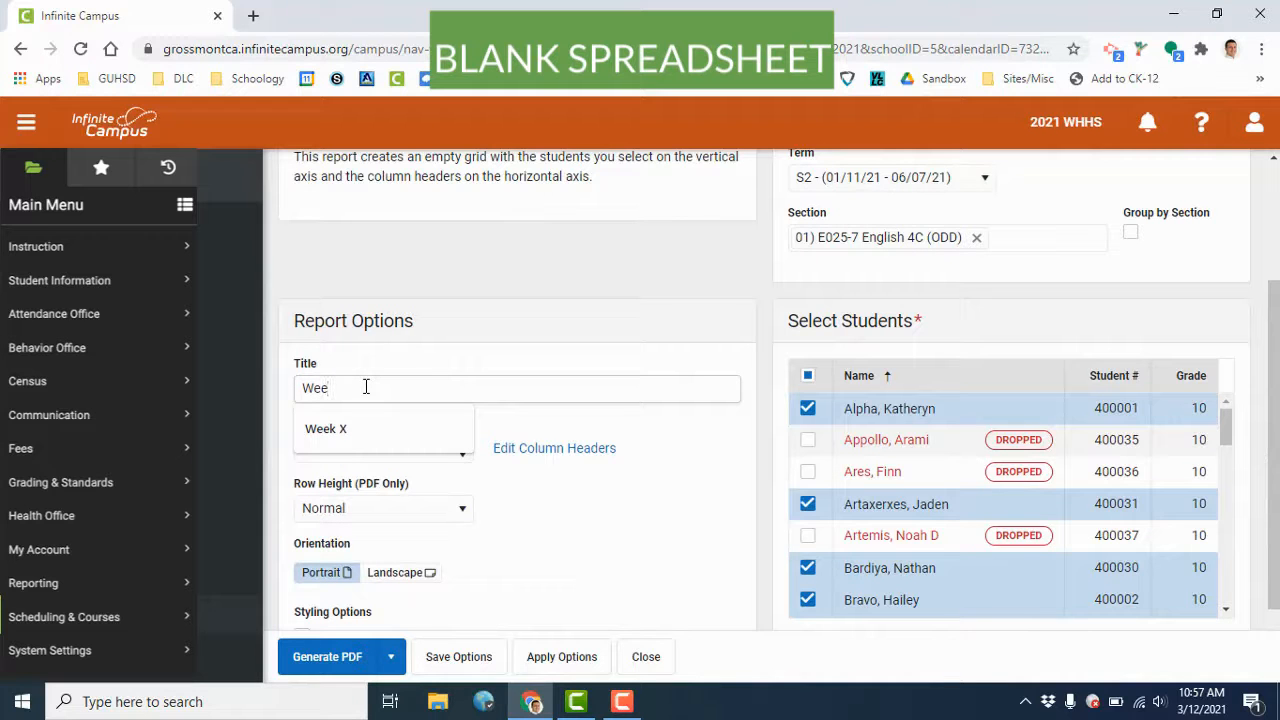
type("k of M")
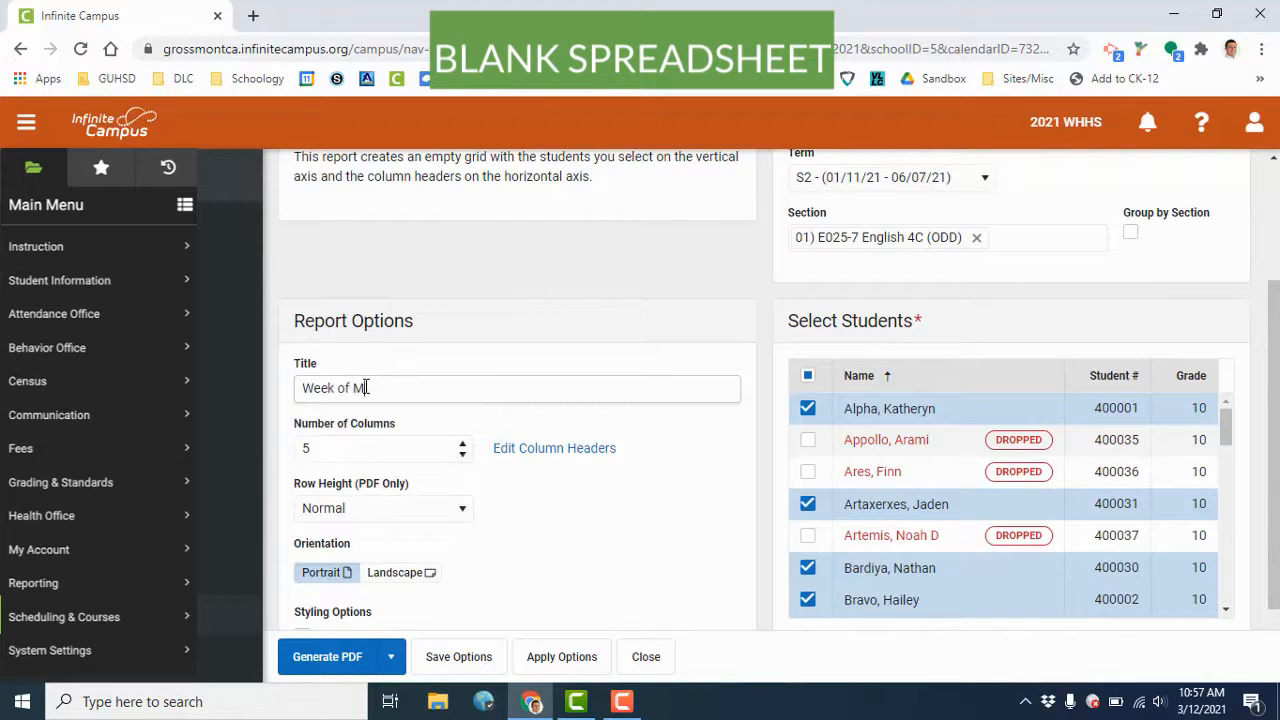
type("arch 8")
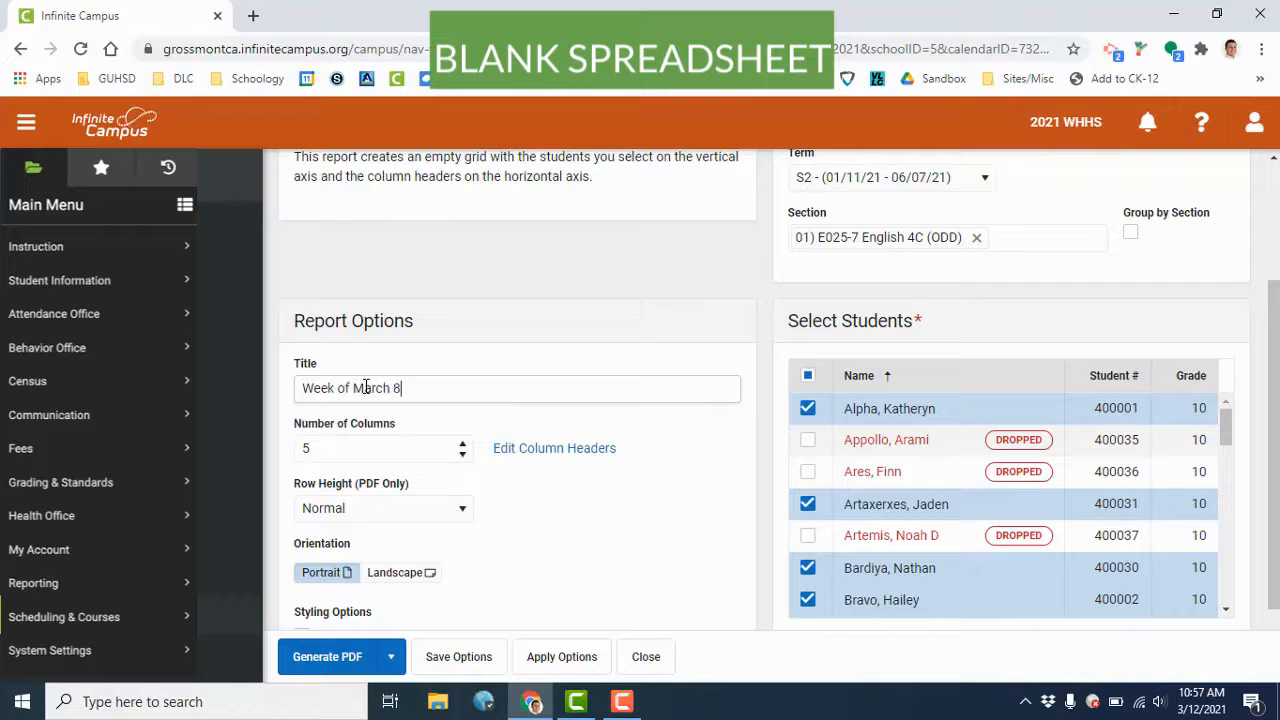
- Set the blank spreadsheet to 15 columns and include the student number
left_click(463, 449)
key("BackSpace")
type("12")
left_click(463, 443)
left_click(463, 443)
left_click(463, 443)
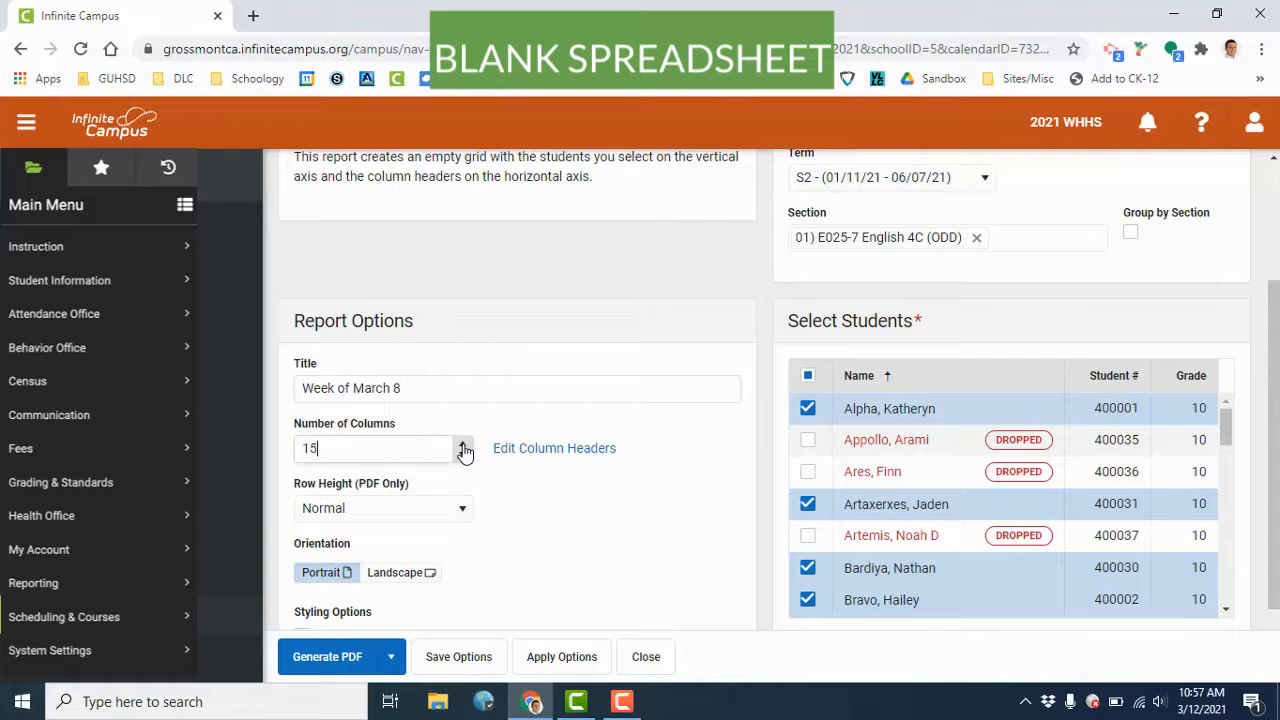
scroll(281, 482, "down", 1)
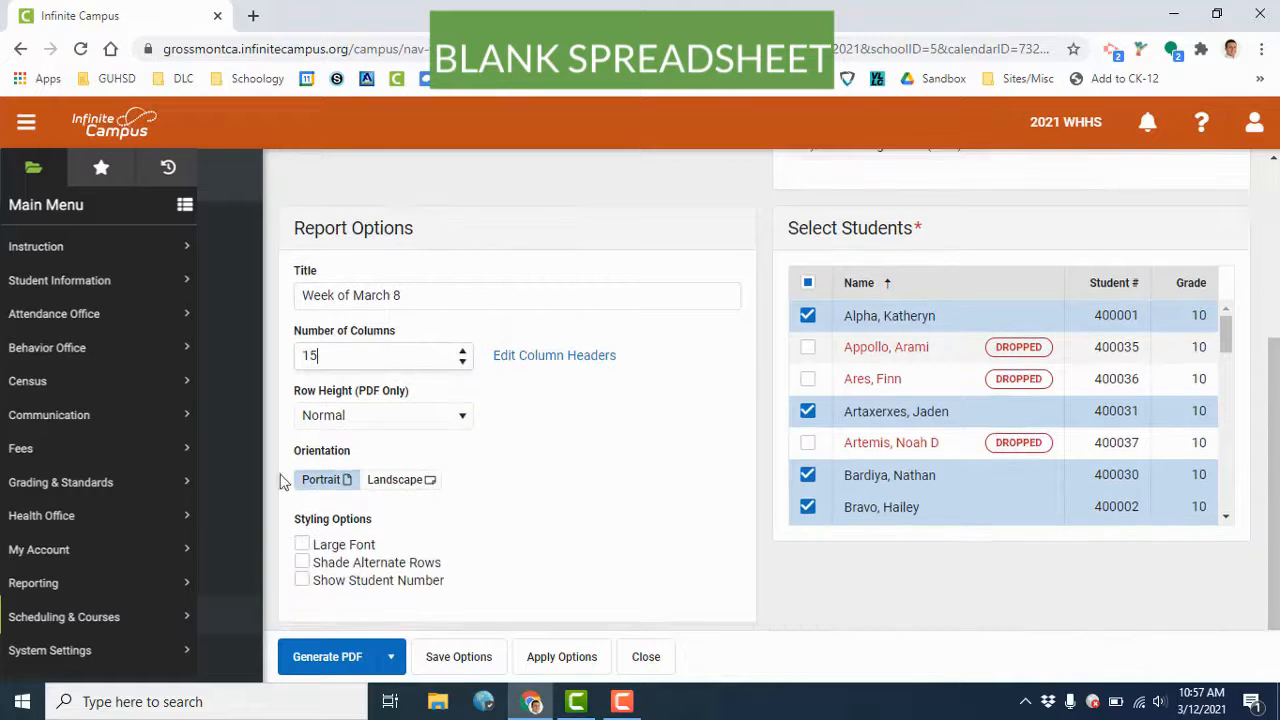
left_click(299, 582)
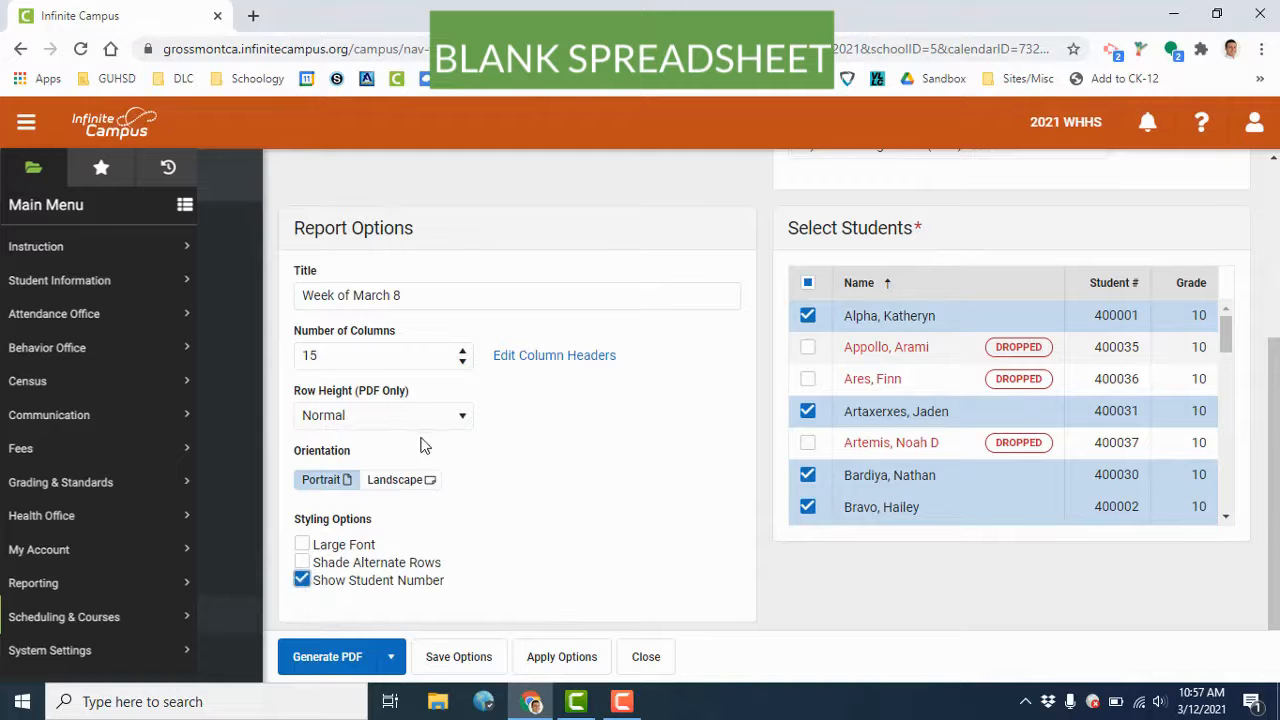
- Review the term, section and student selection for the Blank Spreadsheet report, including the dropped students
scroll(907, 320, "up", 3)
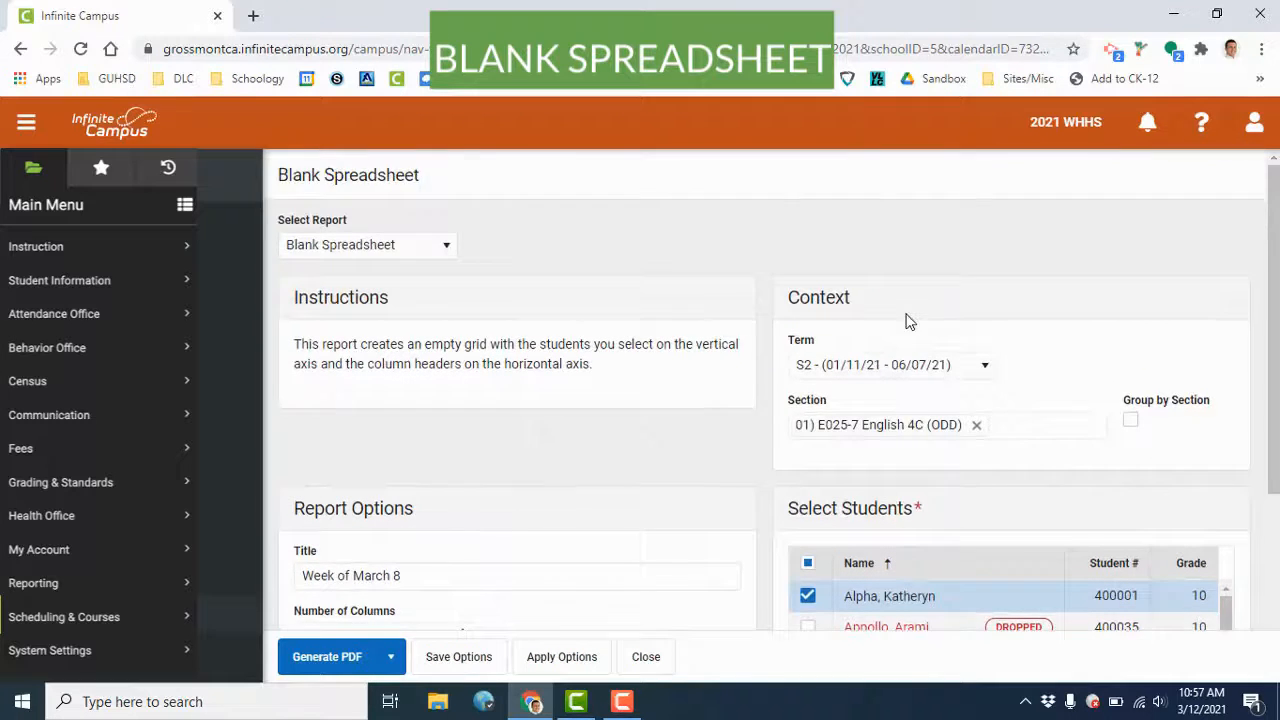
scroll(907, 320, "down", 1)
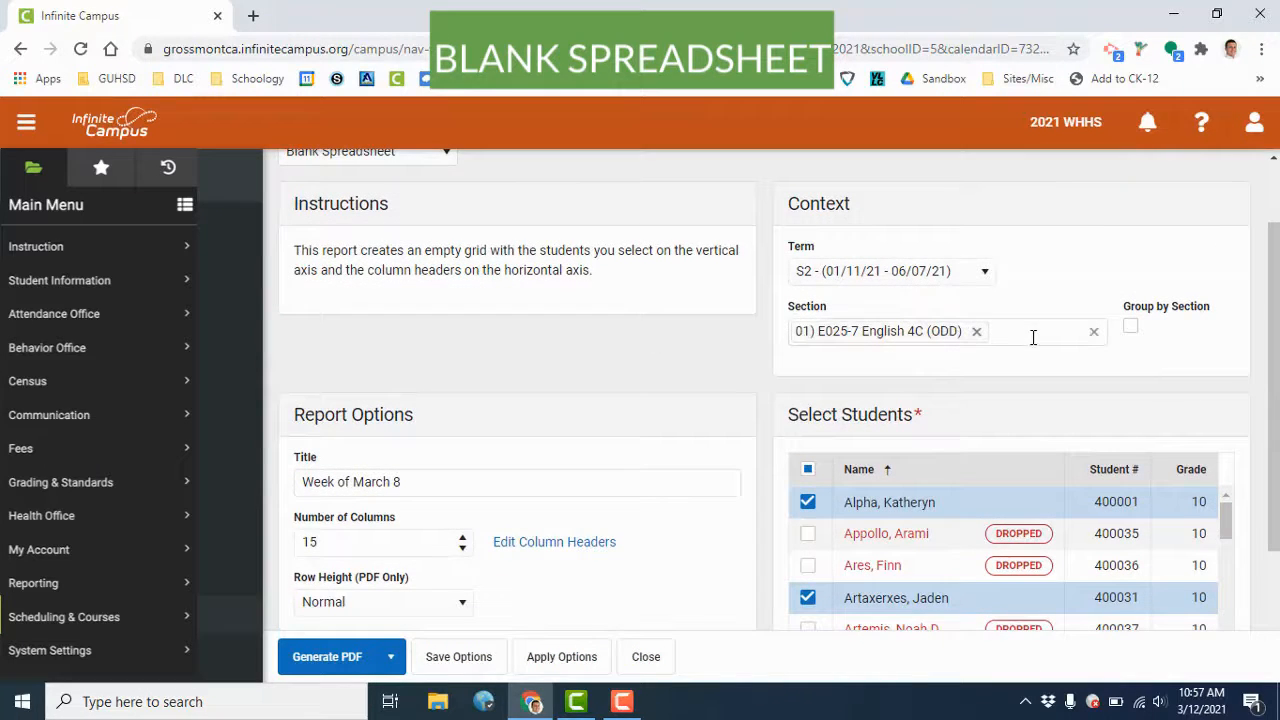
scroll(914, 429, "down", 2)
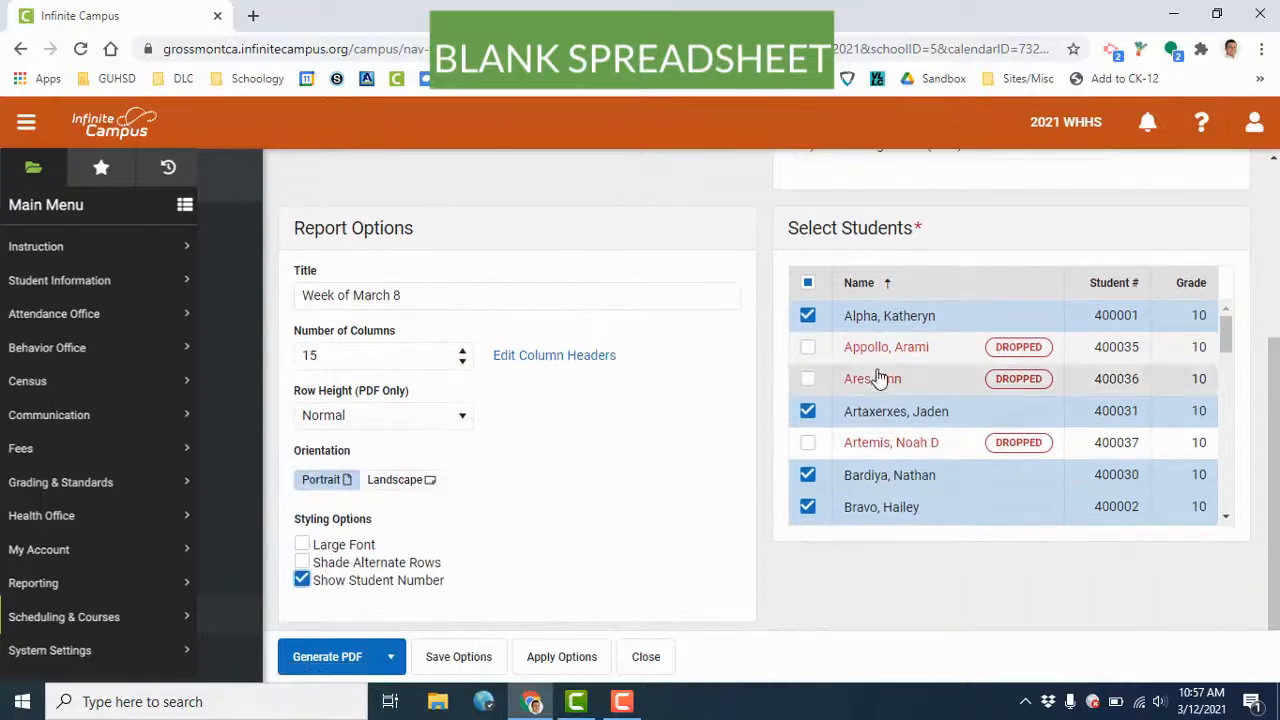
scroll(884, 455, "down", 1)
scroll(884, 455, "down", 4)
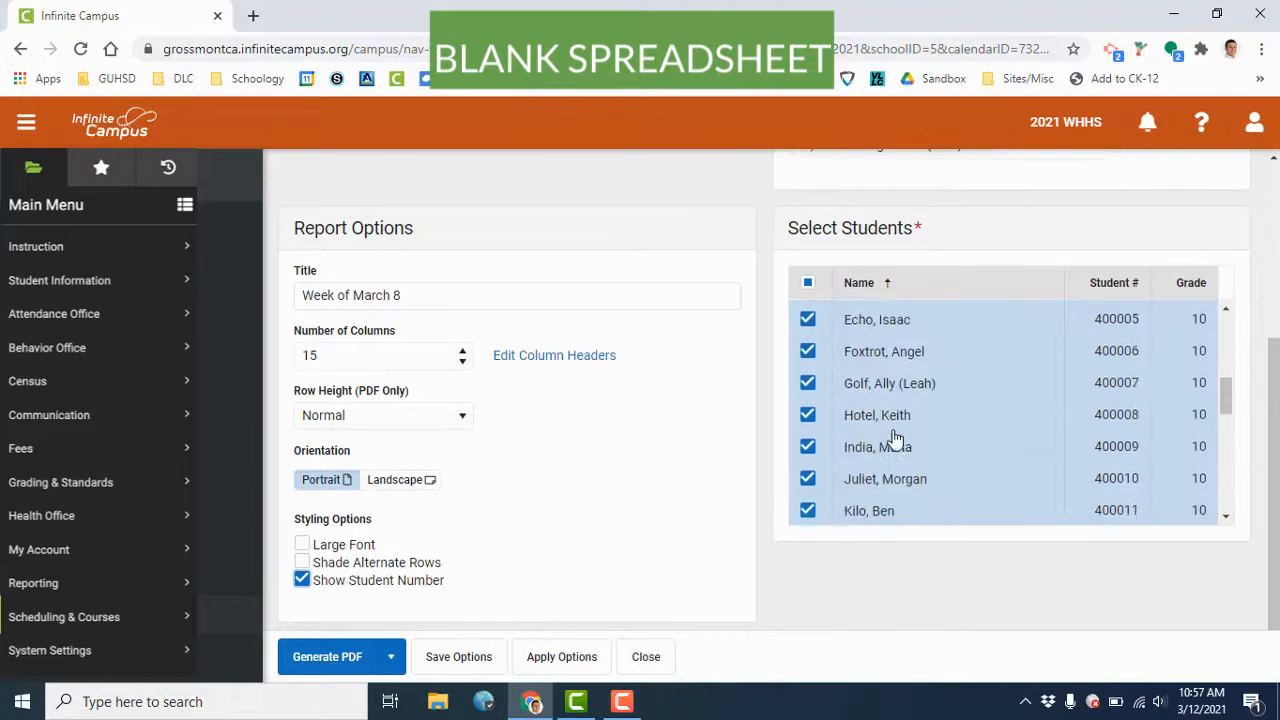
scroll(894, 440, "up", 2)
scroll(894, 440, "up", 3)
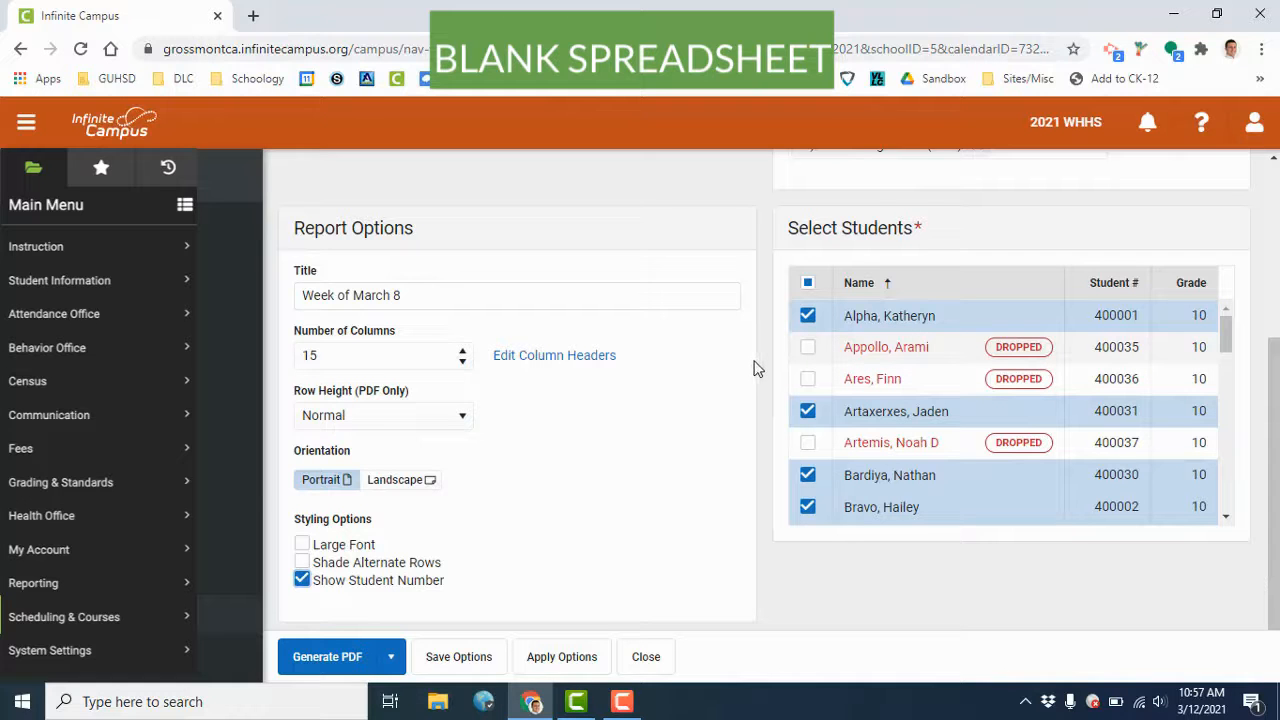
scroll(800, 415, "down", 2)
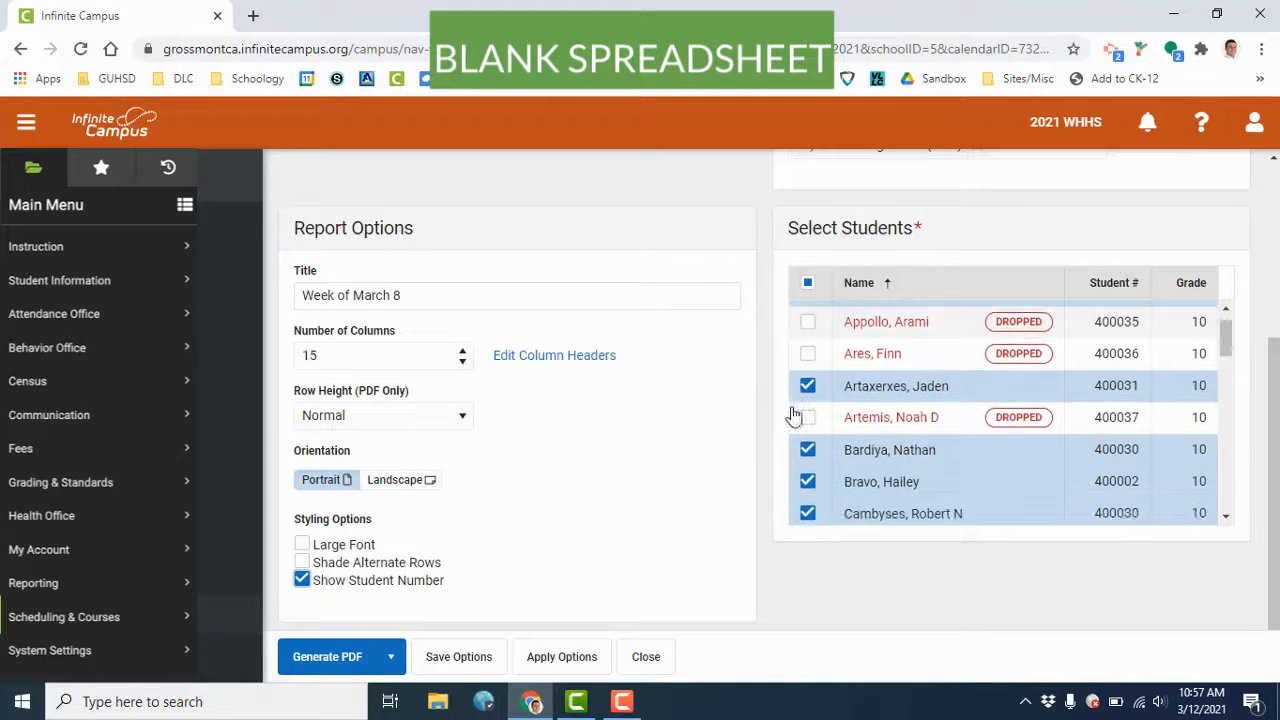
- Generate the blank spreadsheet as a PDF, look through its pages and close it
left_click(318, 662)
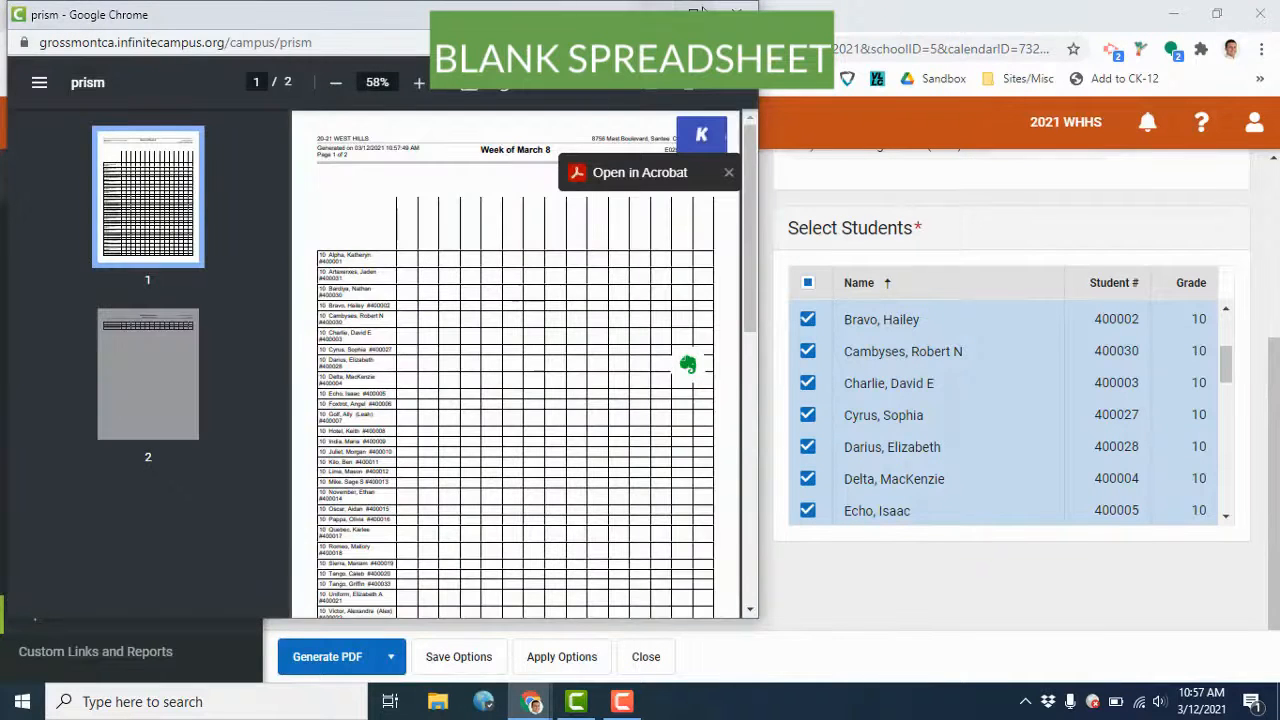
left_click(697, 12)
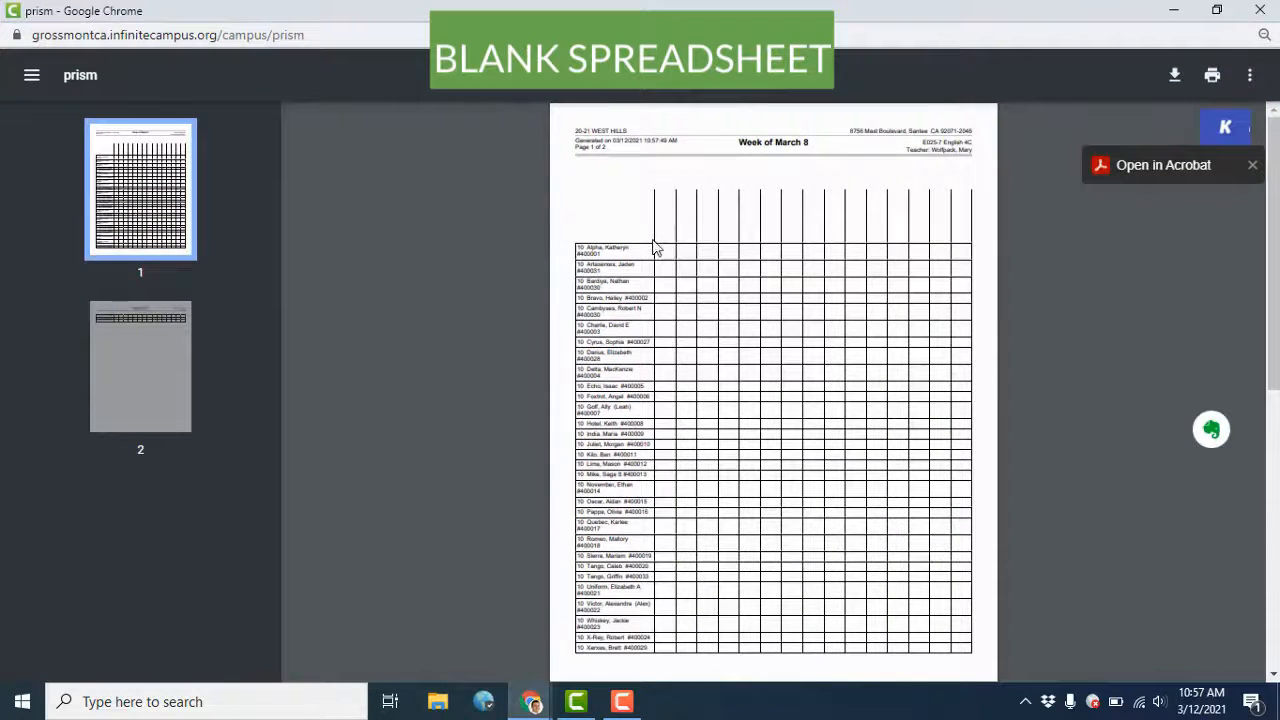
scroll(620, 230, "down", 2)
scroll(614, 329, "down", 3)
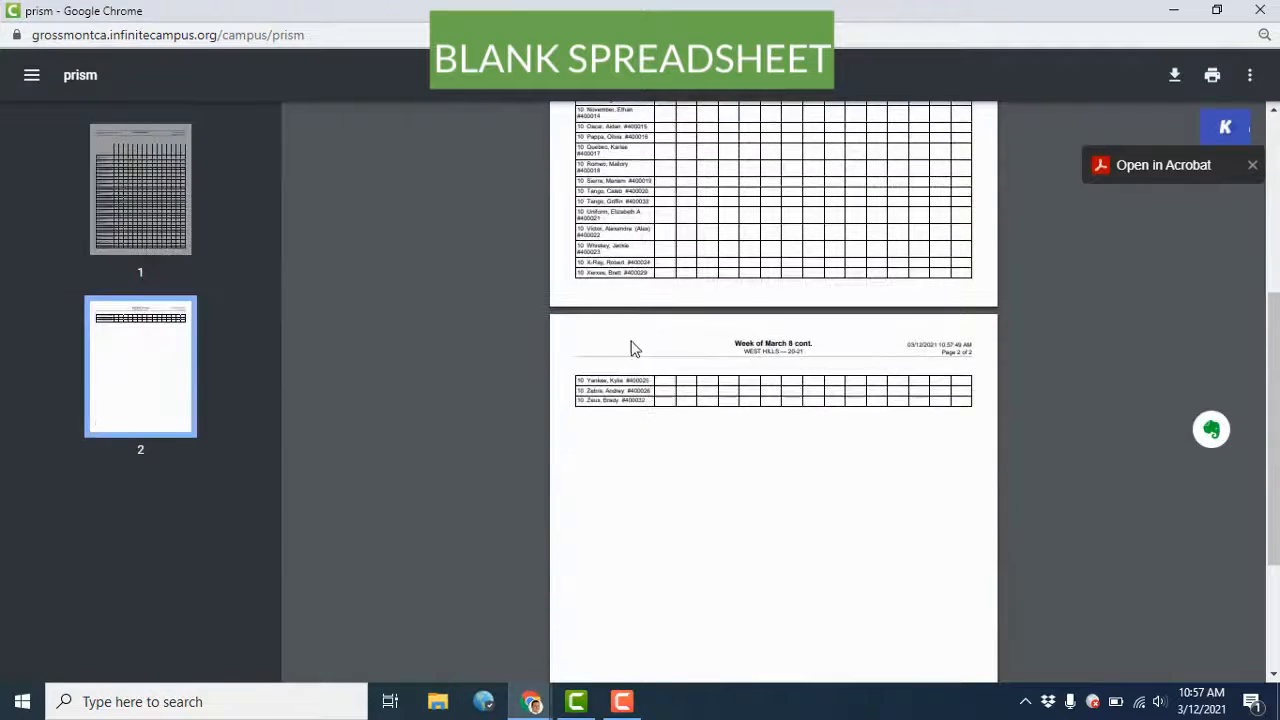
scroll(660, 290, "up", 3)
scroll(690, 230, "up", 2)
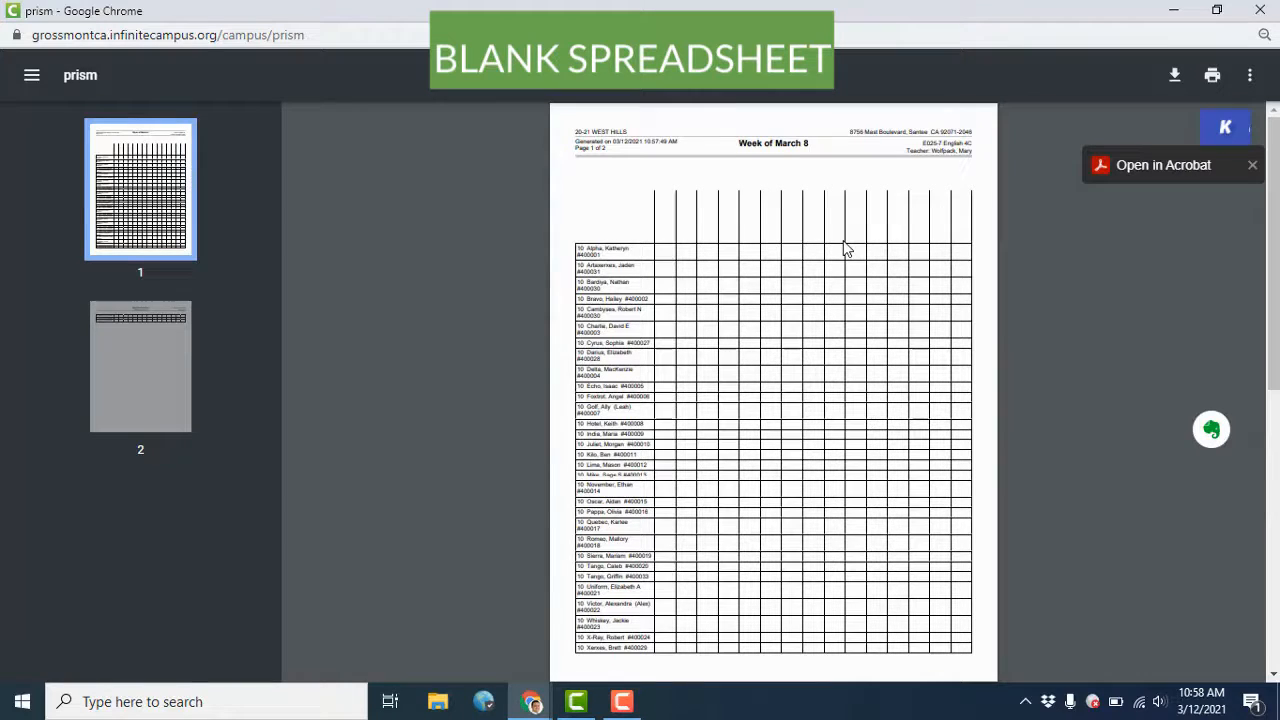
left_click(1257, 8)
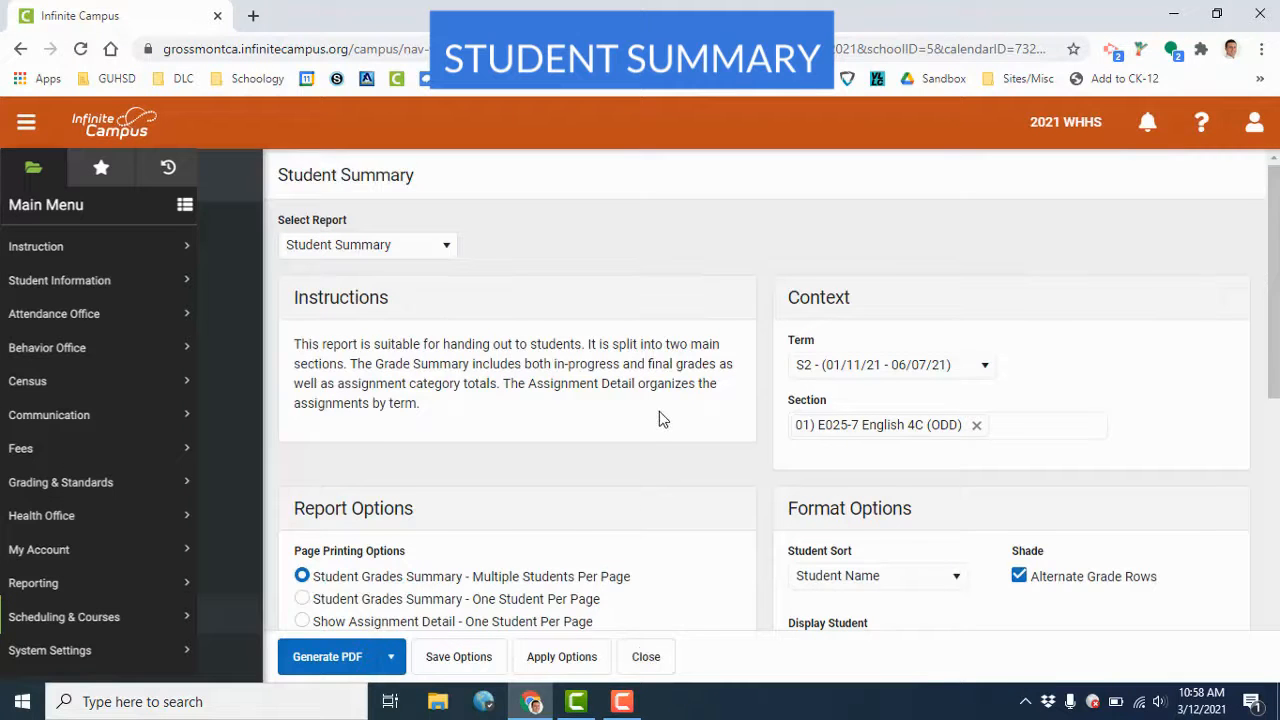
- Set the Student Summary report to Show Assignment Detail - One Student Per Page and review its detail and summary options
scroll(659, 411, "down", 2)
scroll(508, 410, "down", 1)
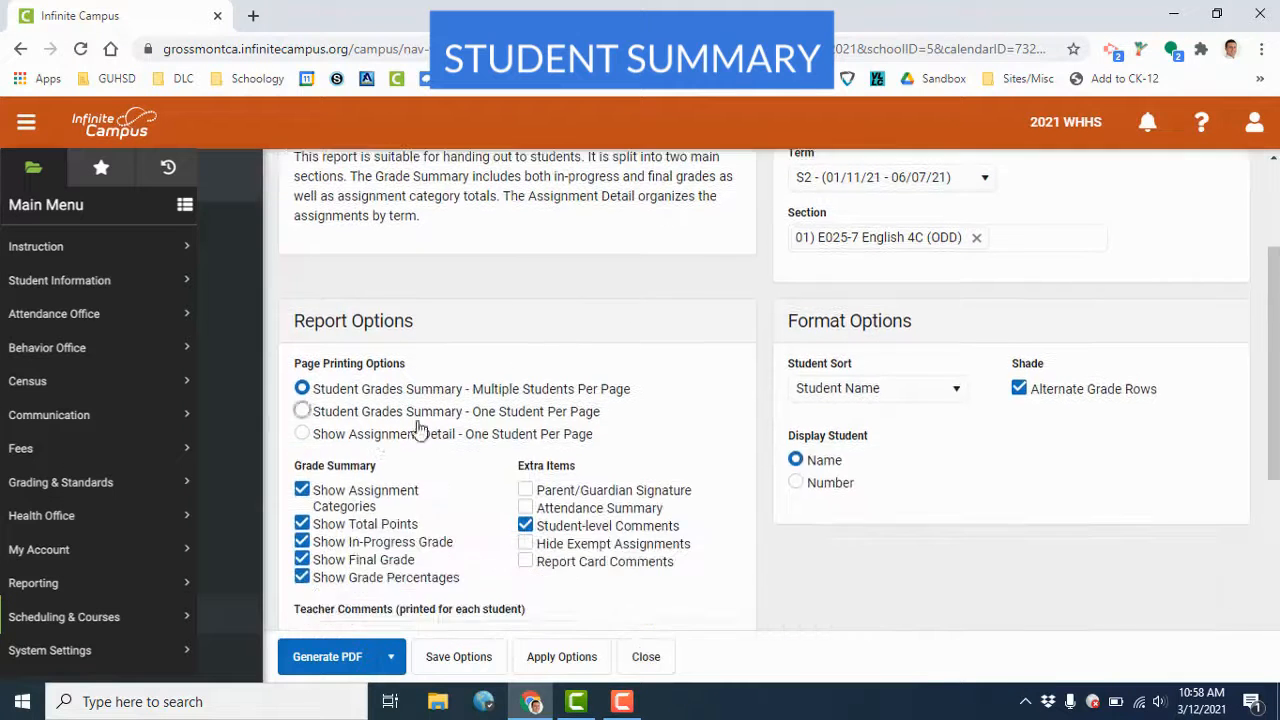
left_click(303, 434)
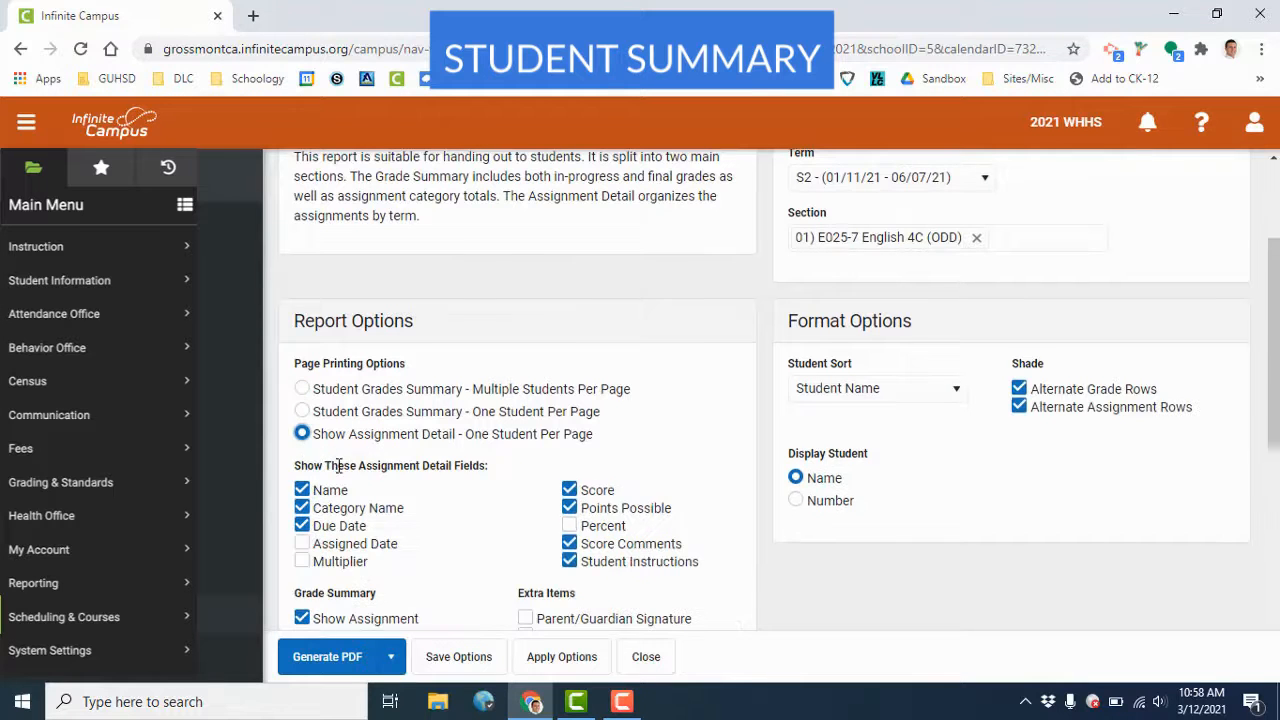
scroll(338, 463, "down", 2)
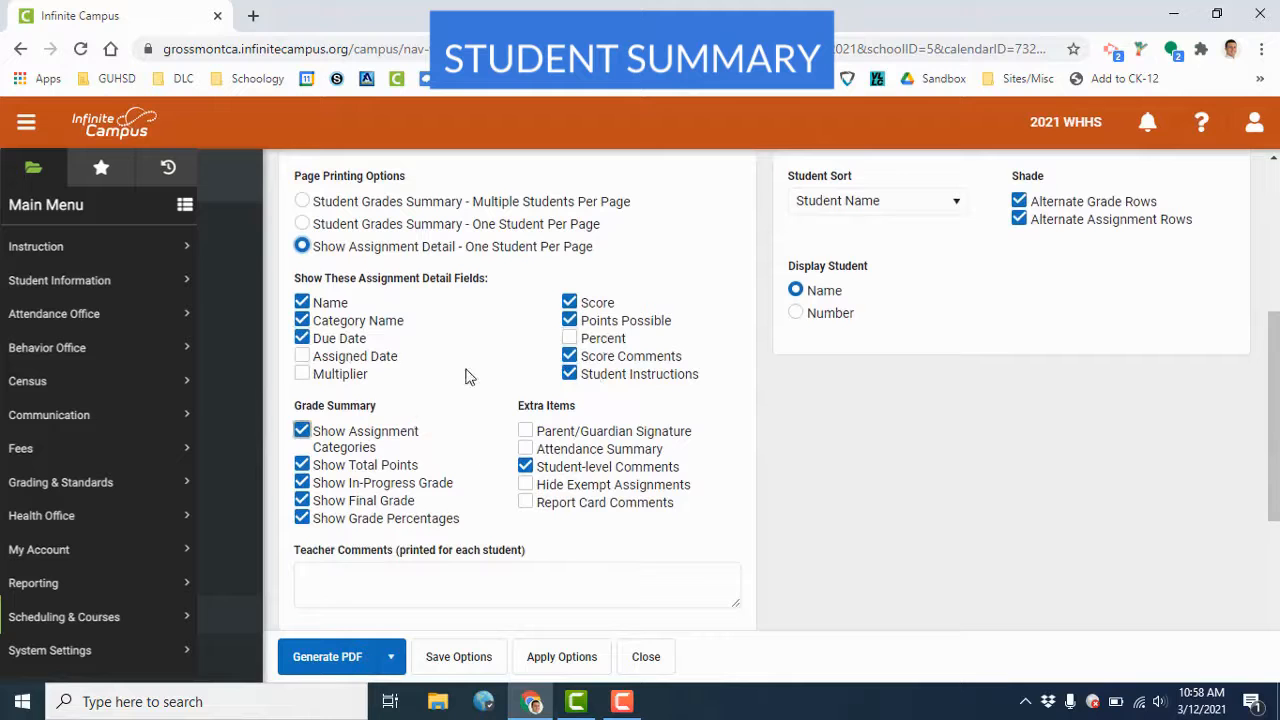
scroll(794, 390, "up", 1)
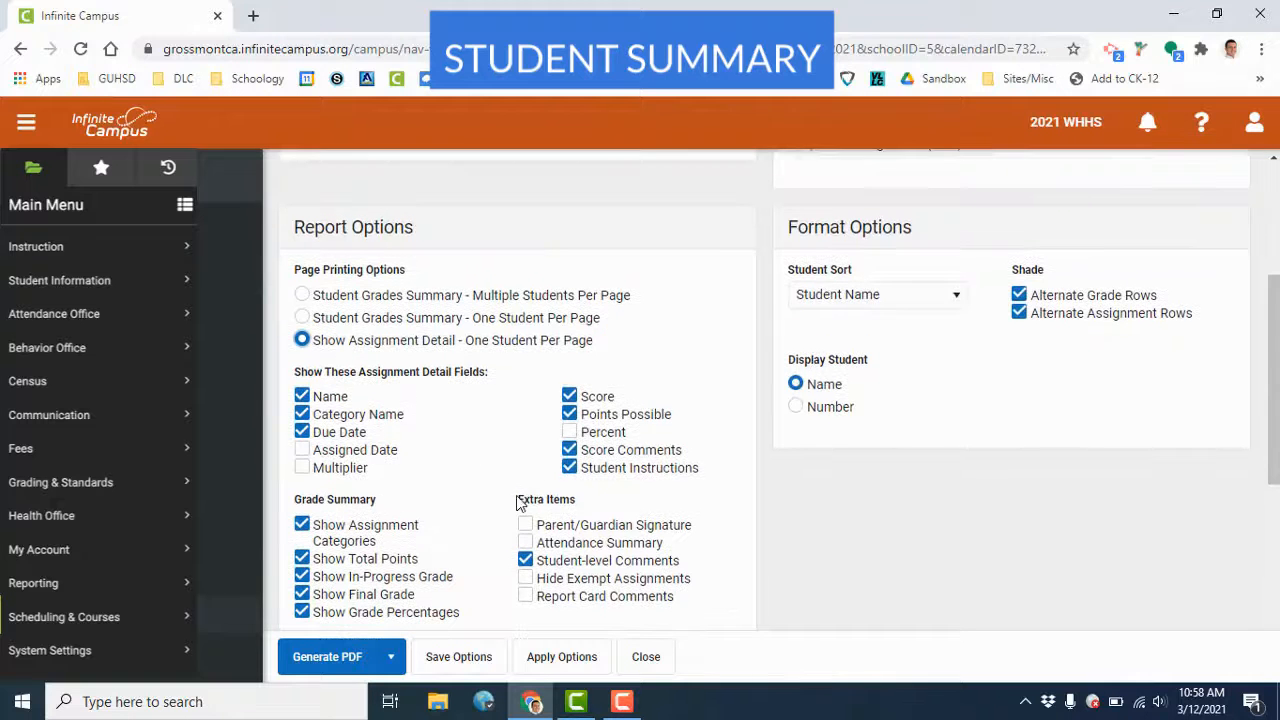
scroll(523, 497, "up", 2)
- Clear every student from the Student Summary report's selection
scroll(530, 470, "down", 6)
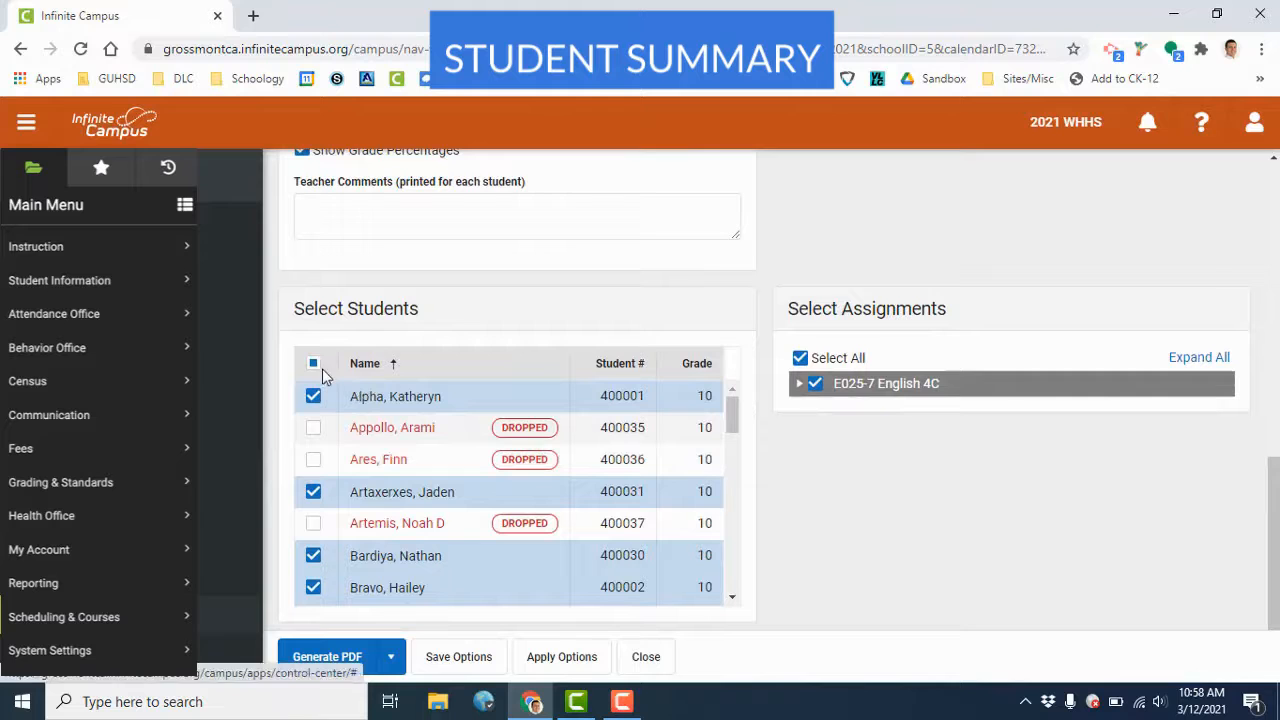
left_click(312, 366)
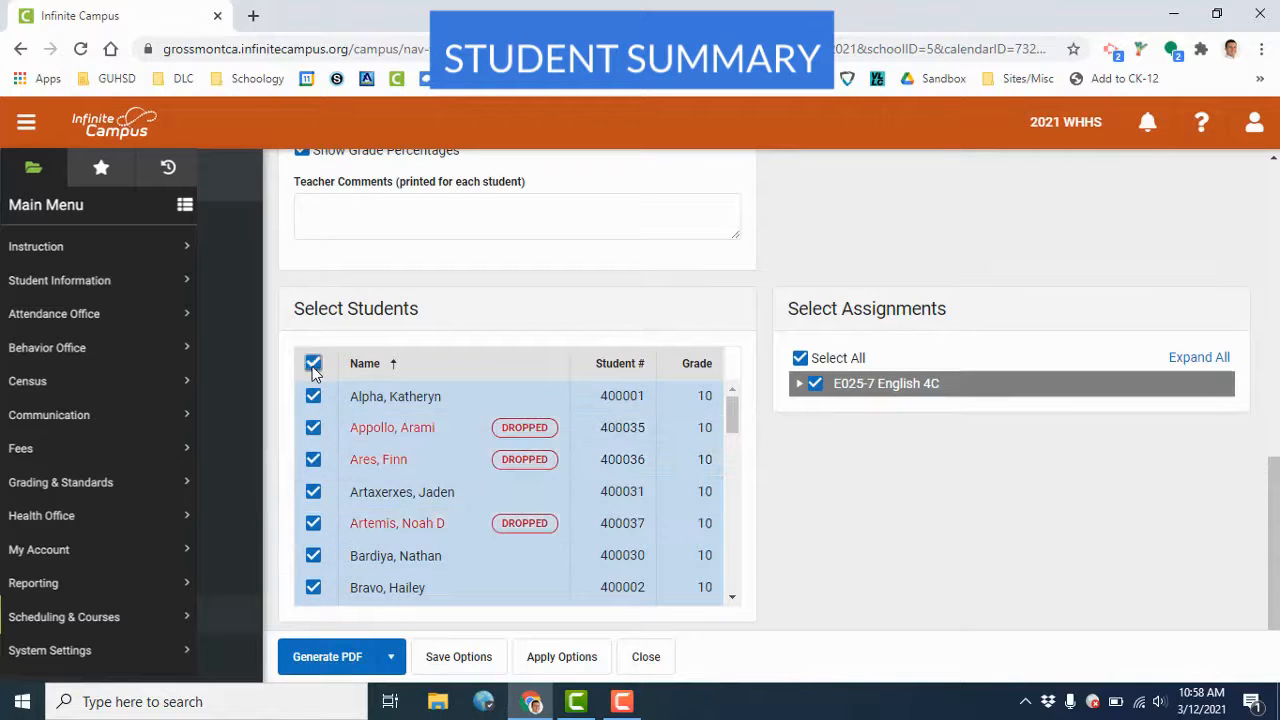
left_click(312, 366)
left_click(314, 462)
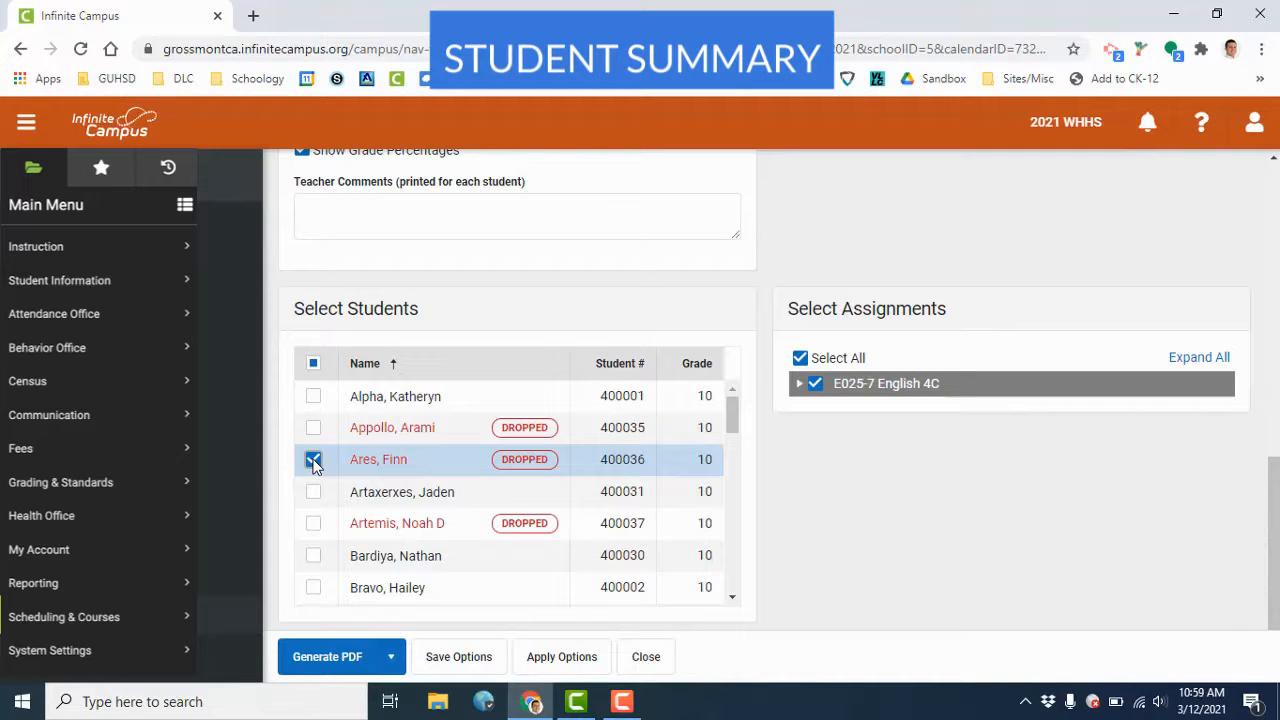
left_click(313, 460)
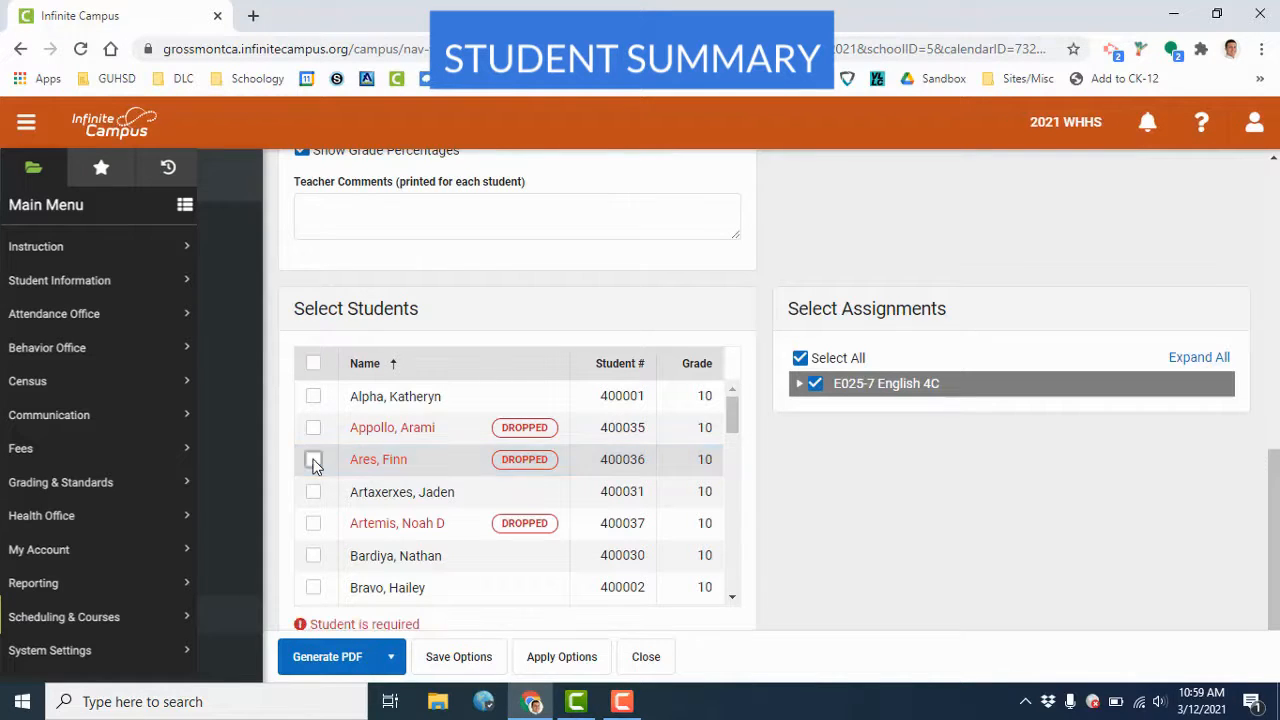
- Select only the first listed student and generate the Student Summary report as a PDF
left_click(313, 398)
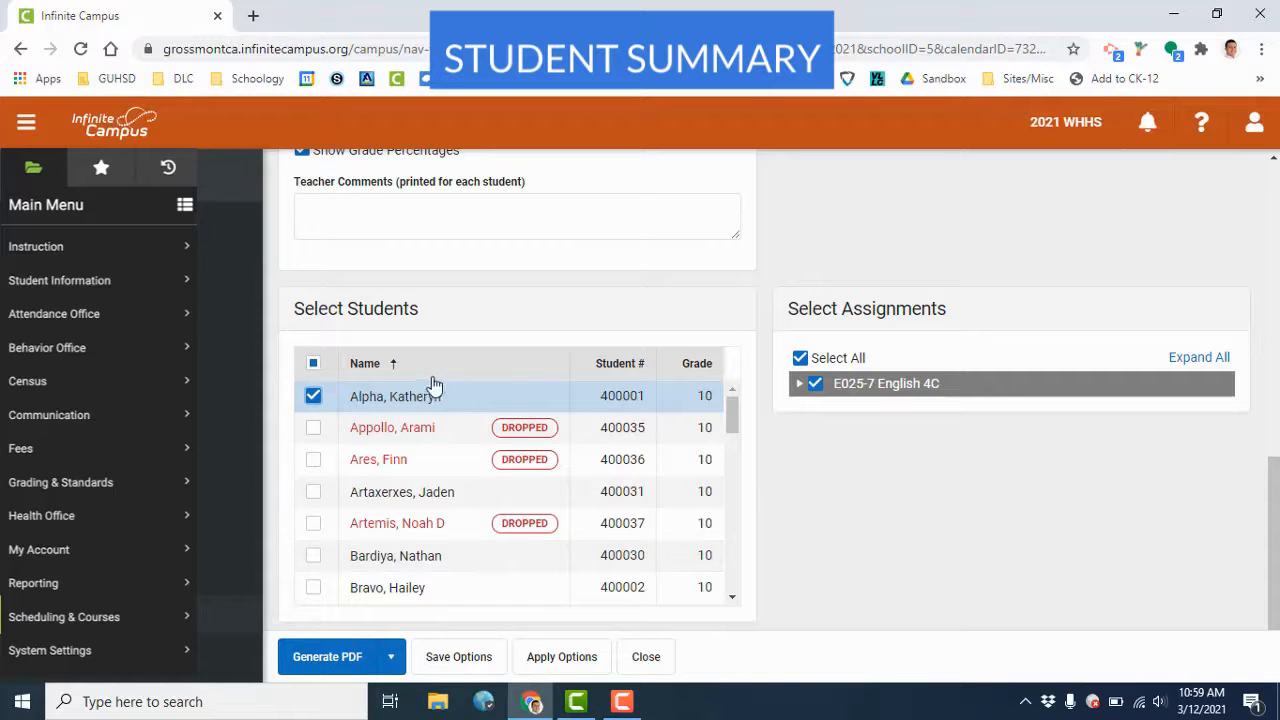
left_click(313, 492)
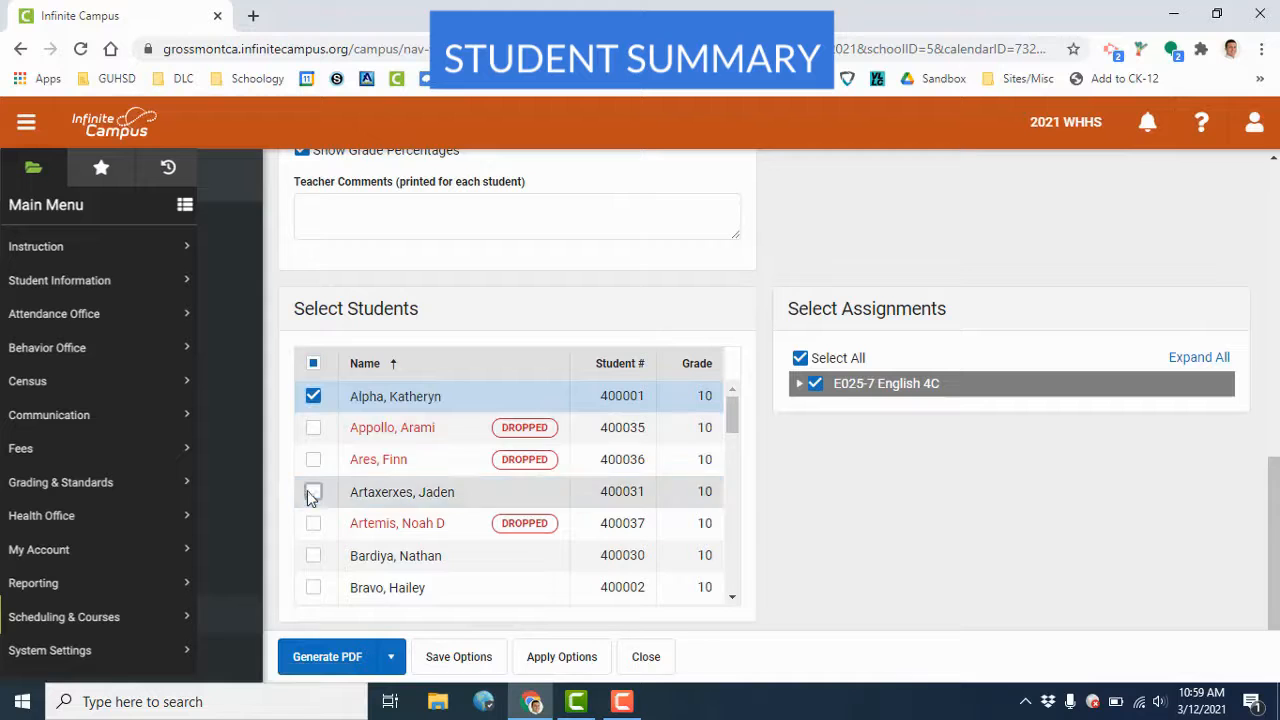
left_click(340, 656)
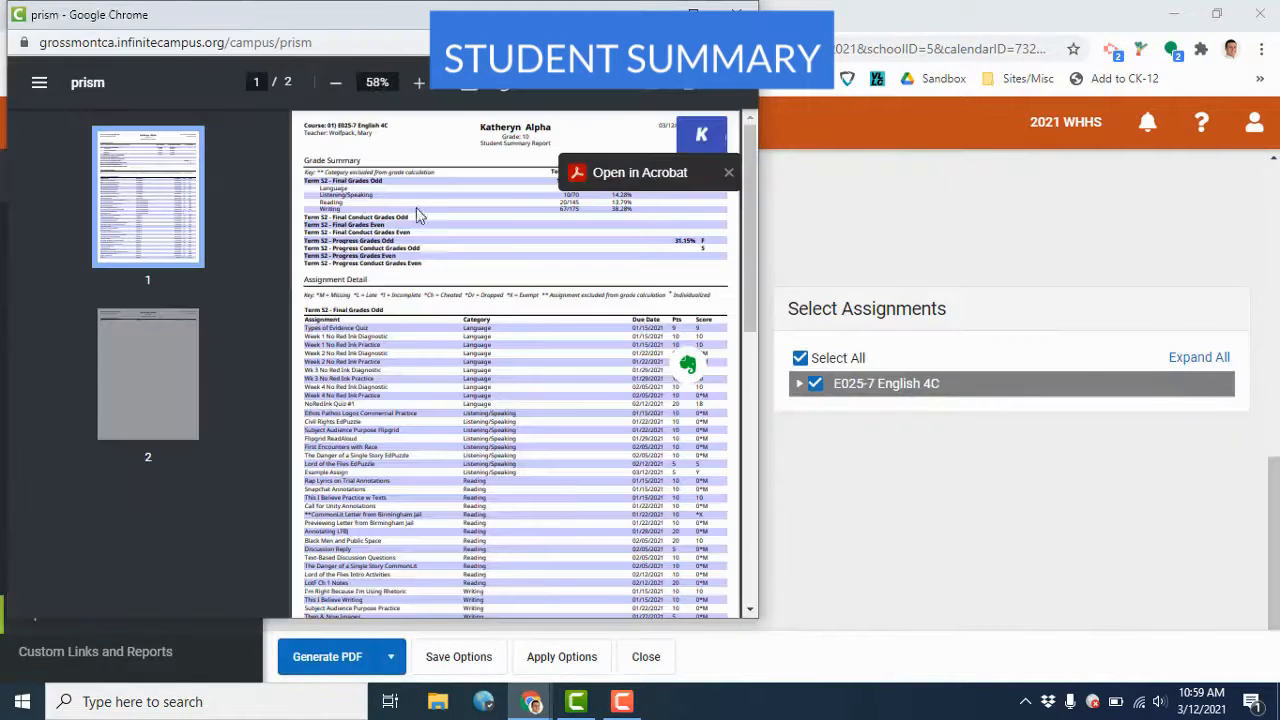
- Dismiss the Open in Acrobat offer and maximize the window showing the Student Summary PDF
scroll(415, 215, "down", 2)
scroll(420, 228, "up", 2)
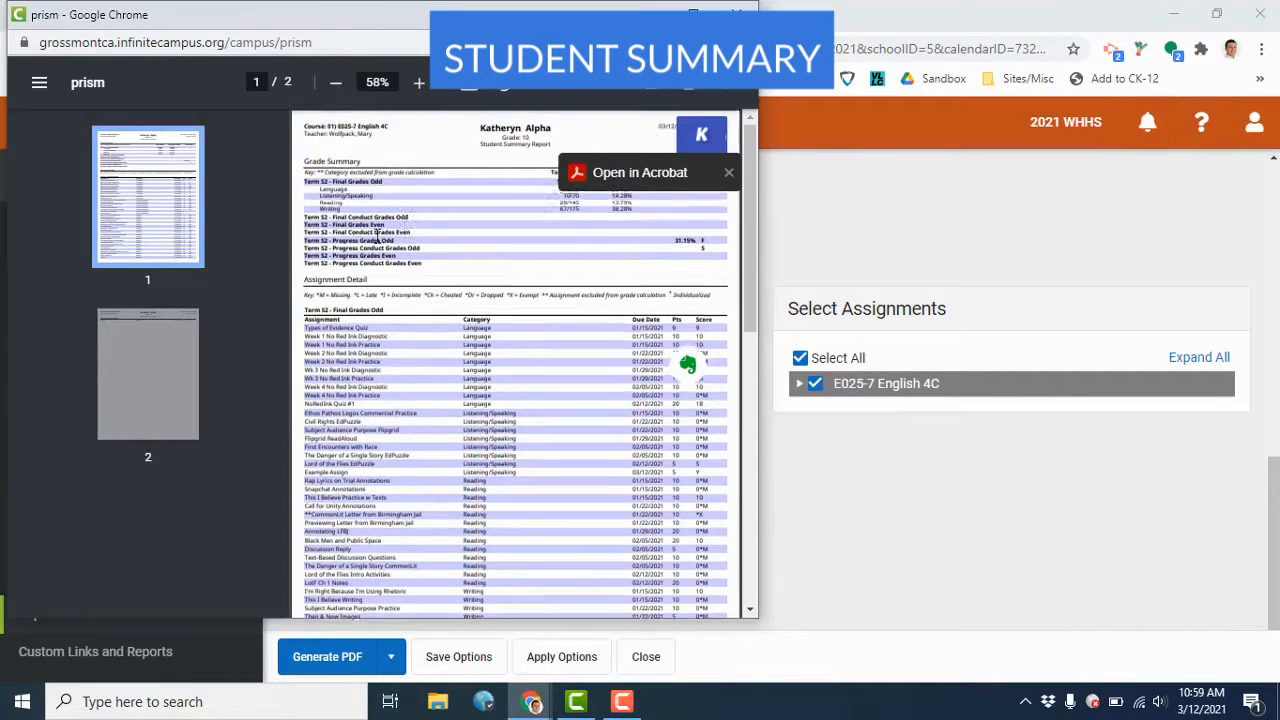
left_click(729, 172)
left_click(693, 12)
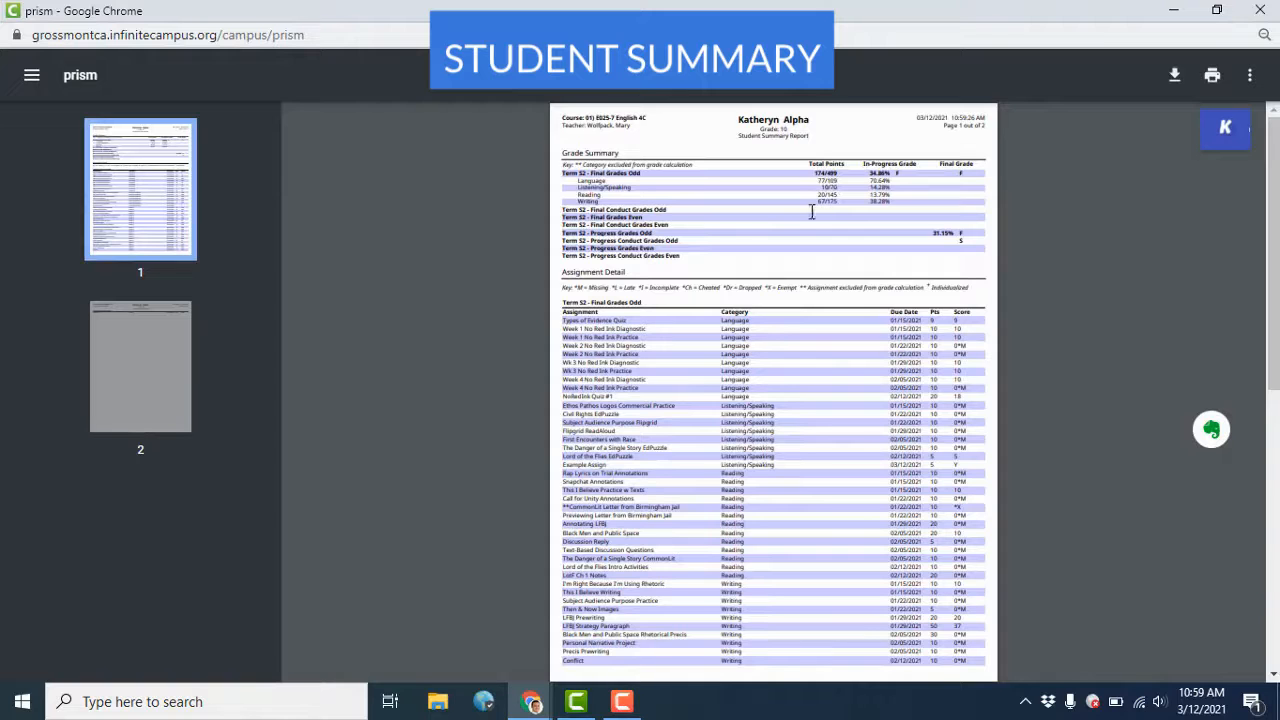
- Look through the grade summary and assignment detail on both pages of the Student Summary PDF and close it
scroll(722, 330, "down", 3)
scroll(720, 338, "down", 1)
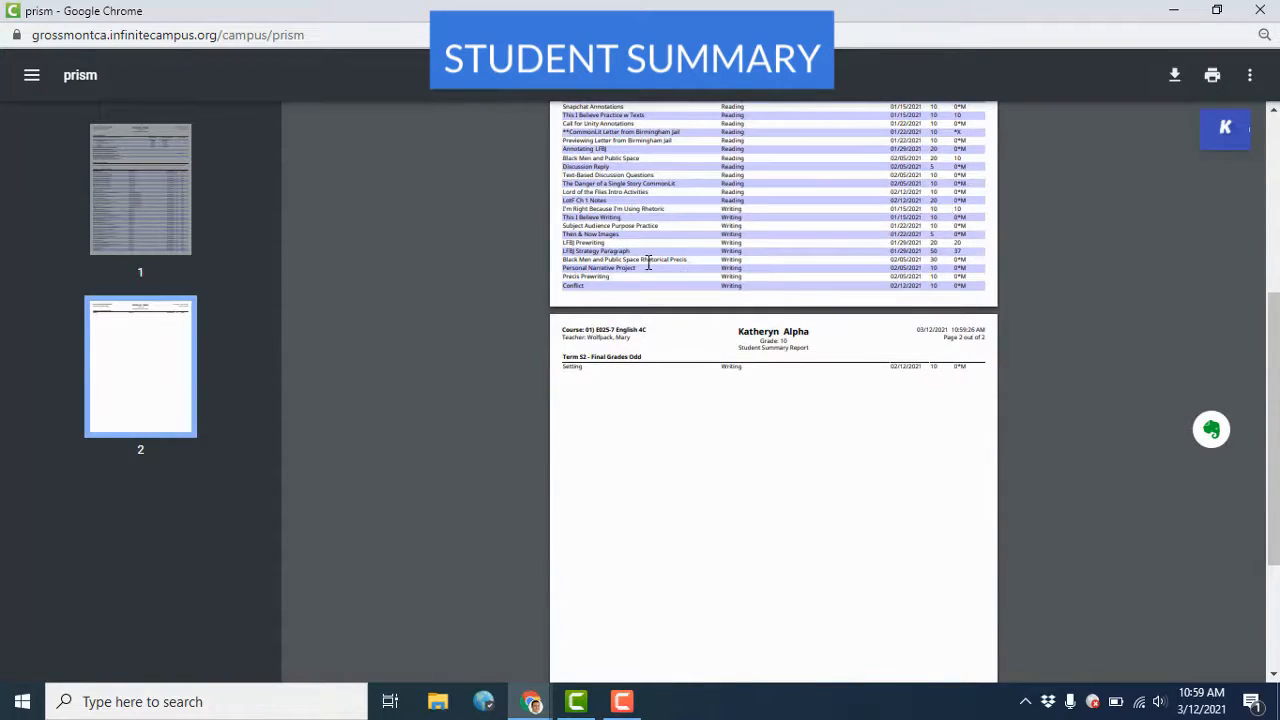
scroll(647, 262, "down", 2)
scroll(649, 283, "up", 4)
scroll(1150, 125, "up", 3)
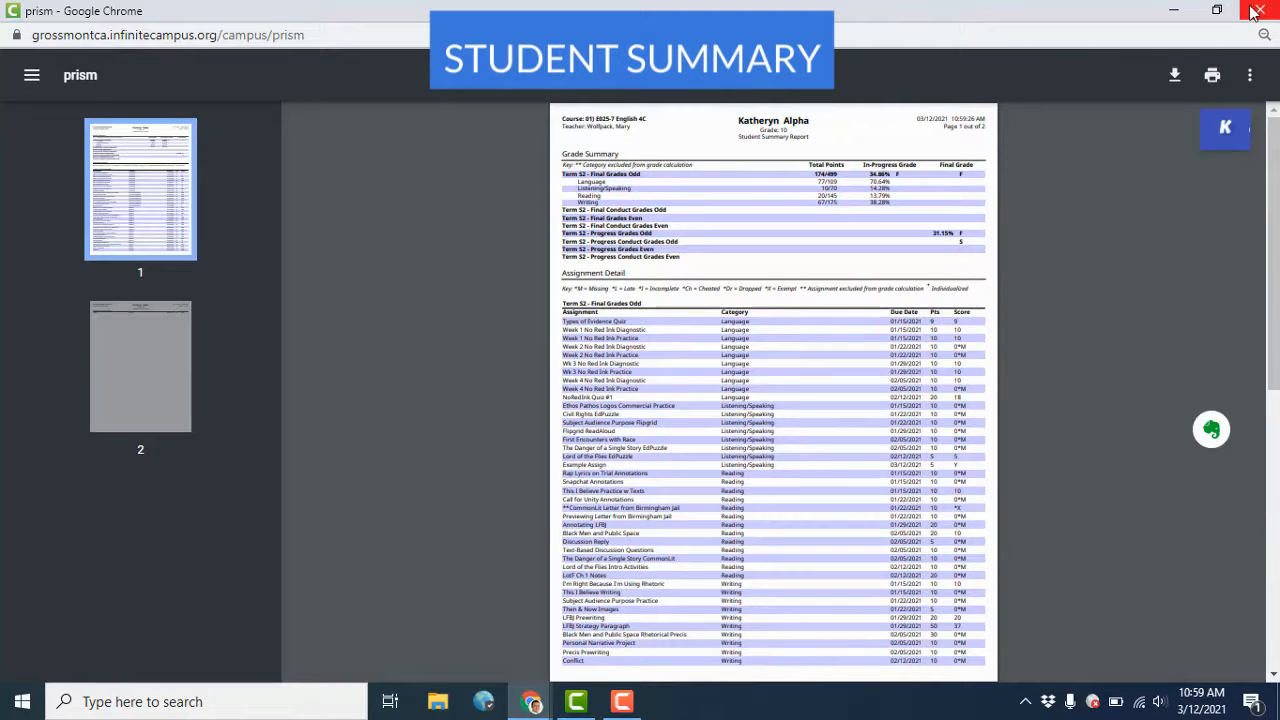
left_click(1257, 10)
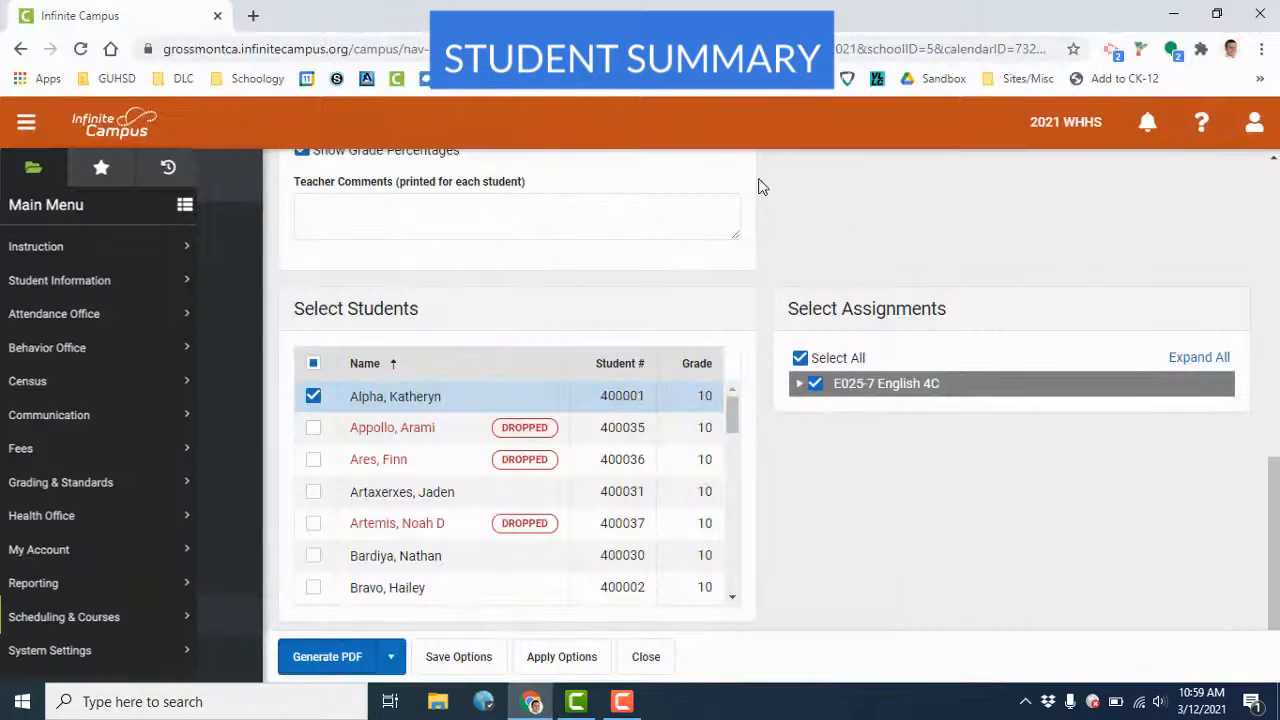
- Review the Portal Usage report's instructions, term and section context, and report options
scroll(564, 438, "up", 2)
scroll(477, 530, "down", 2)
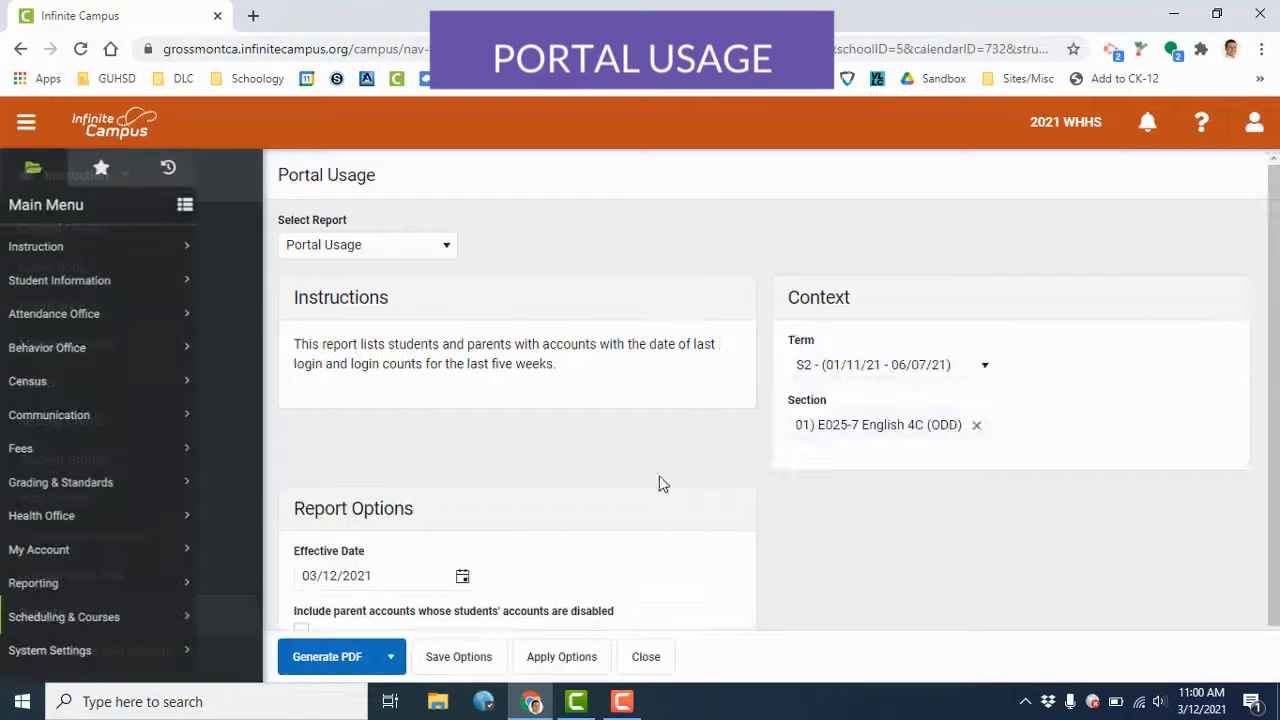
scroll(662, 465, "down", 1)
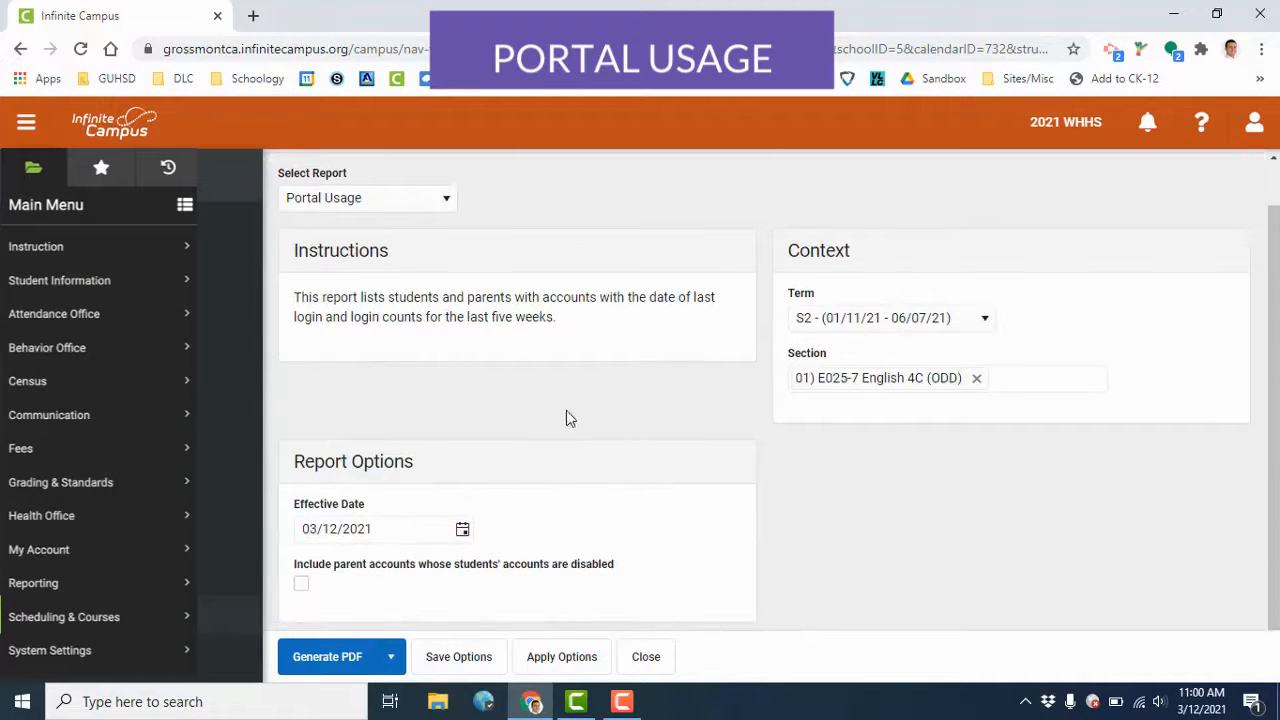